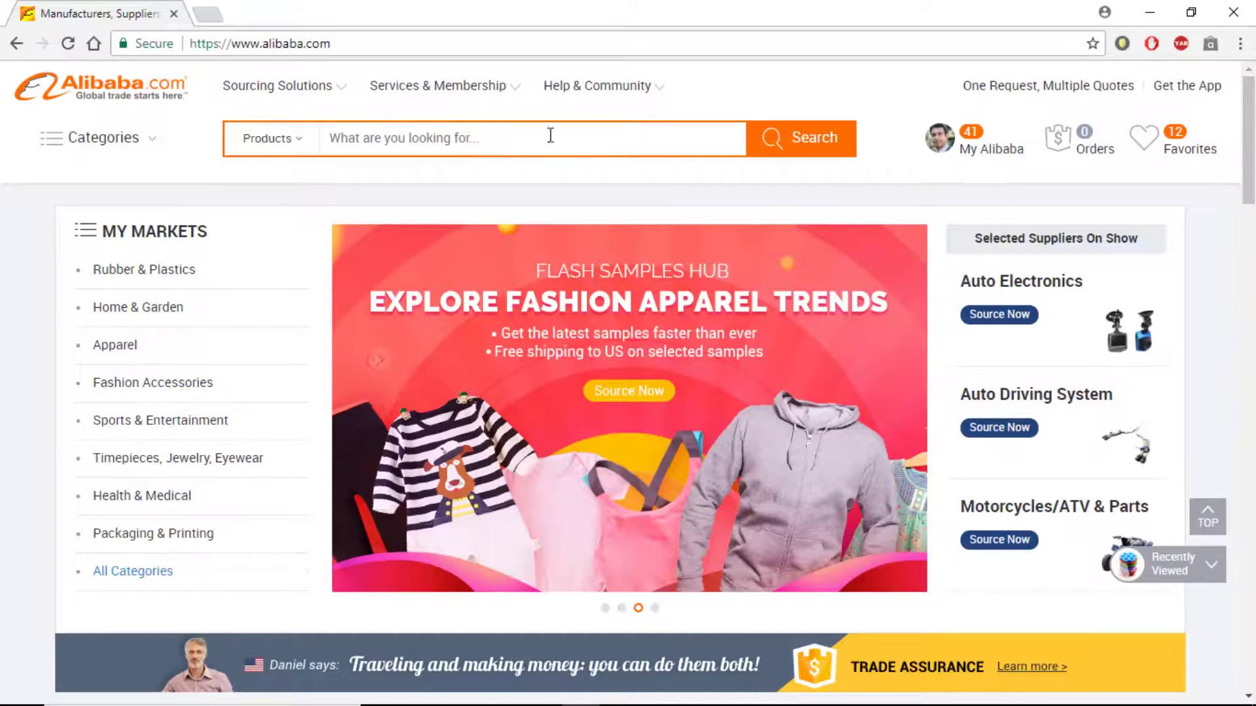
Step: Clear all recent searches from the product search history
click(595, 135)
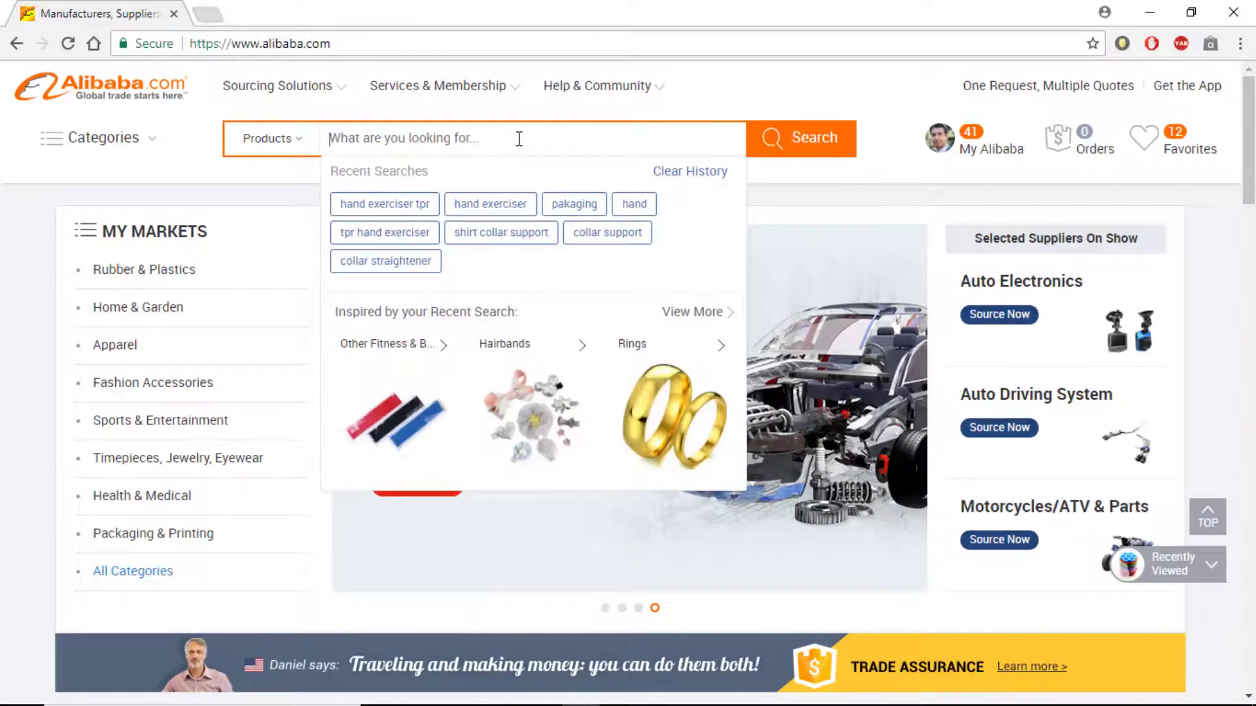
click(711, 173)
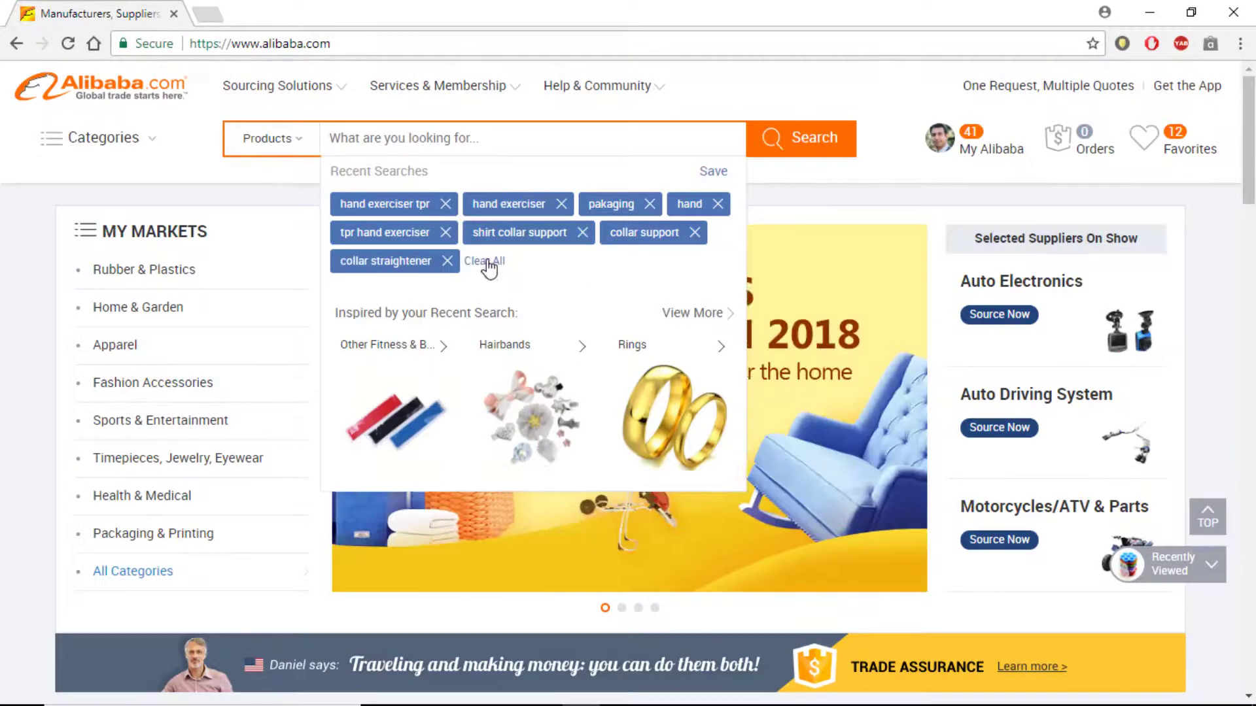
click(485, 261)
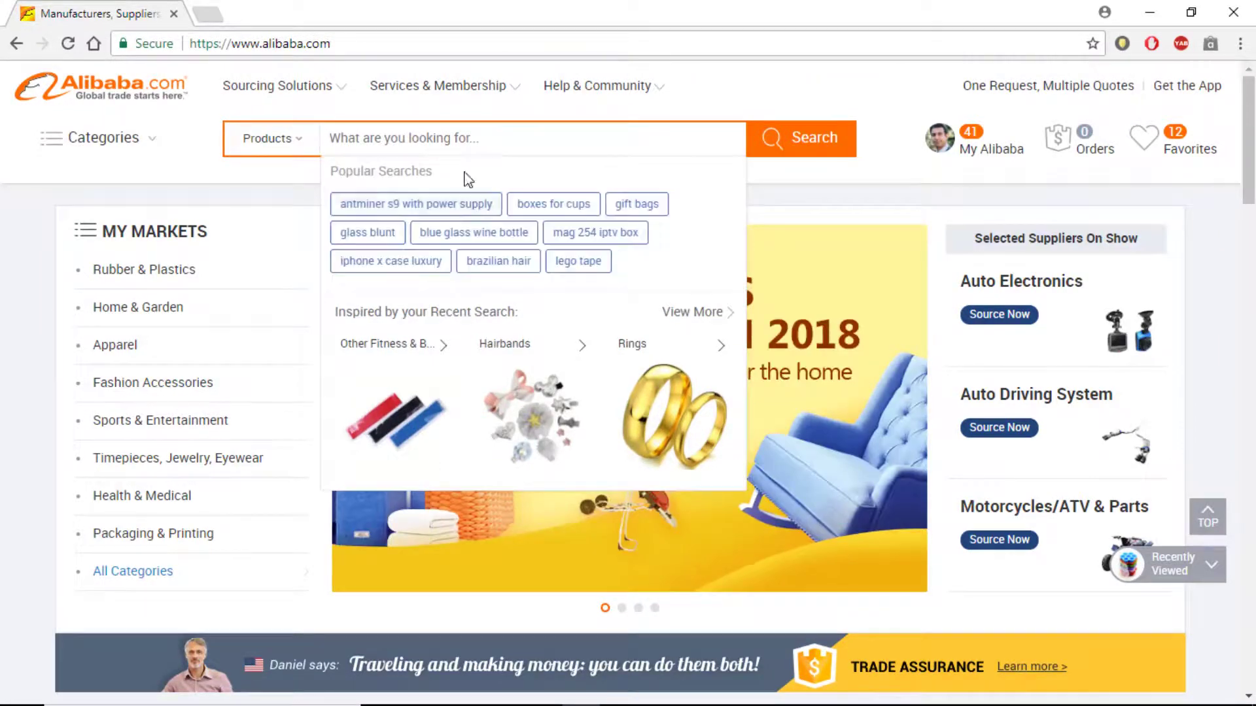
Step: Search the products for "hand exerciser"
click(499, 136)
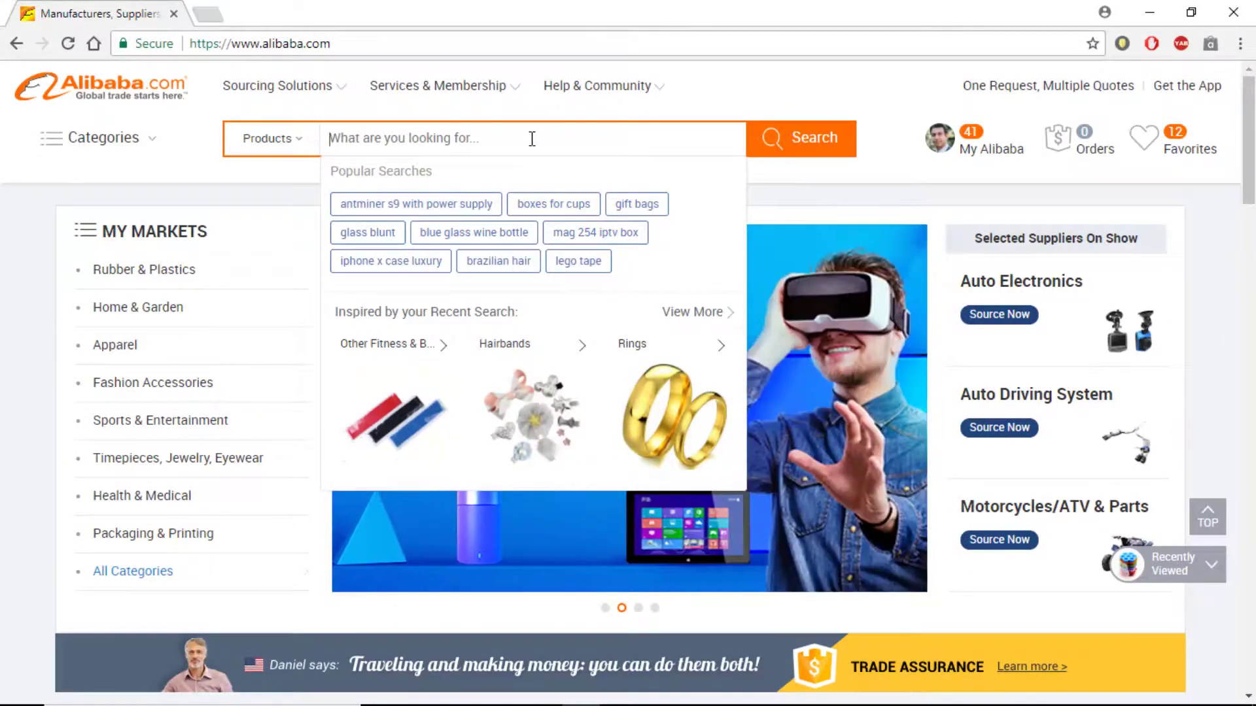
text(hand exer)
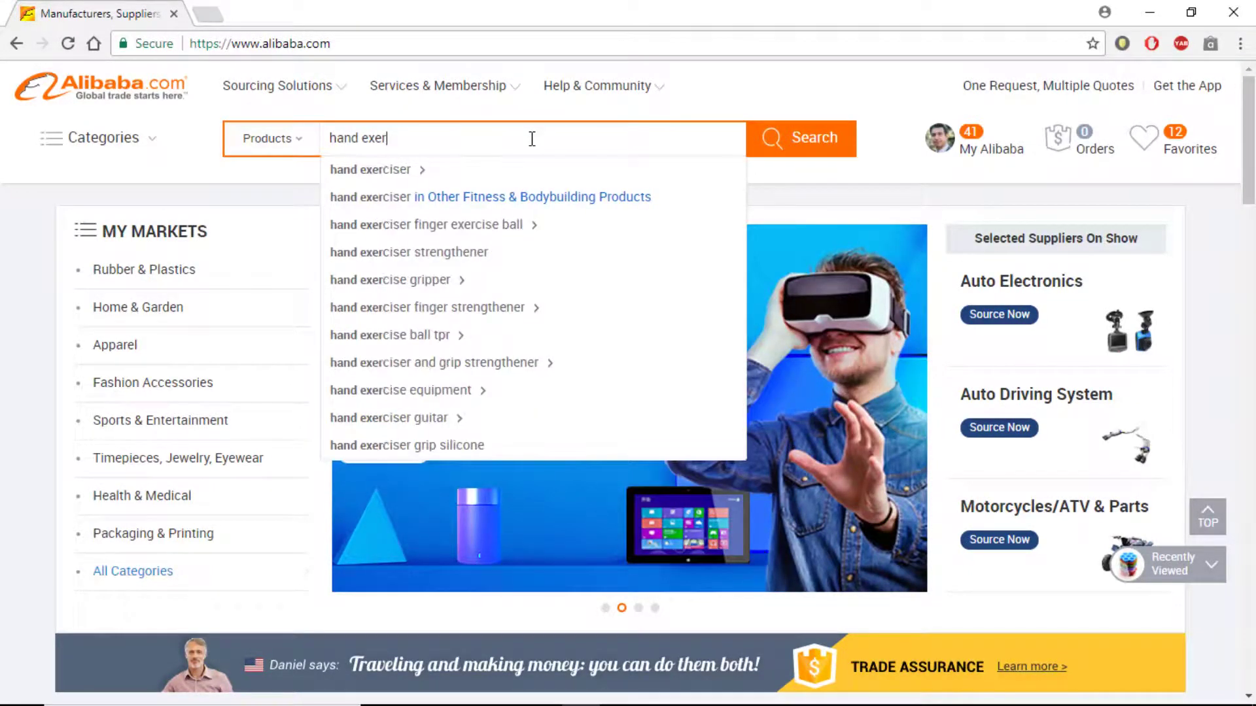
text(ciser)
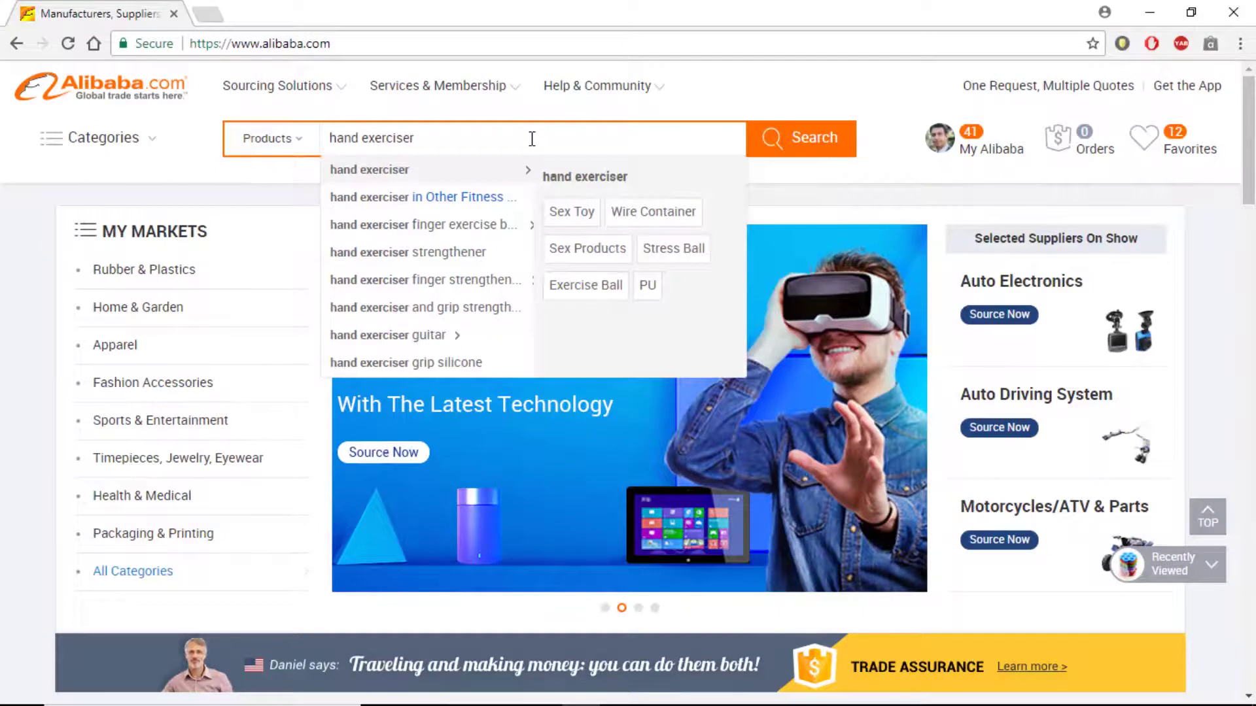
key(Return)
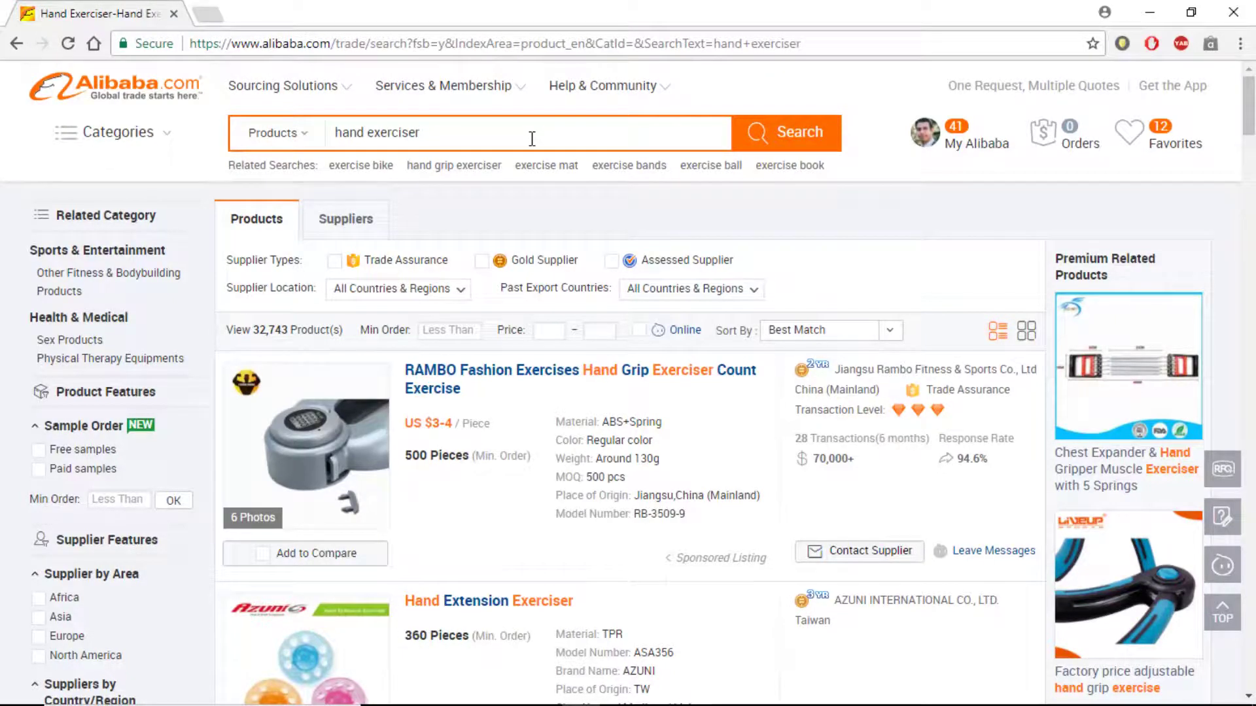
Step: Look through the hand exerciser listings and check the material given for the Jelly Flexable Hand Grip Exerciser
scroll(518, 272, down, 3)
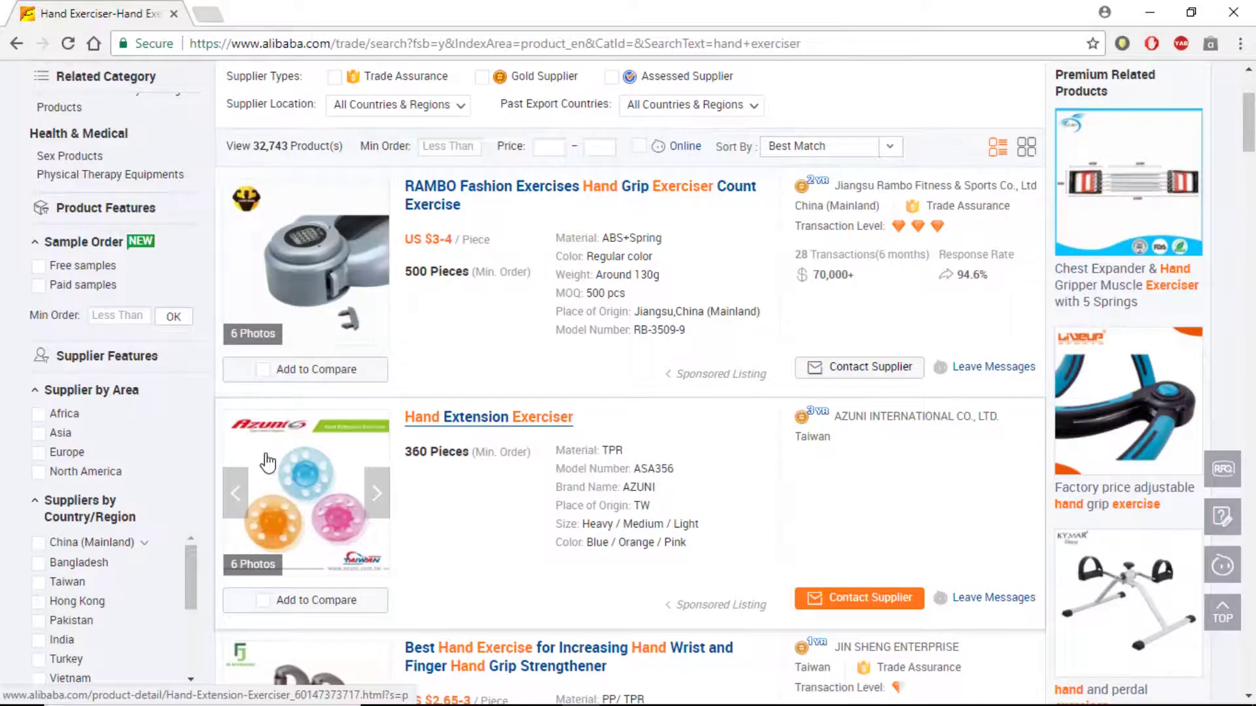
scroll(268, 460, down, 3)
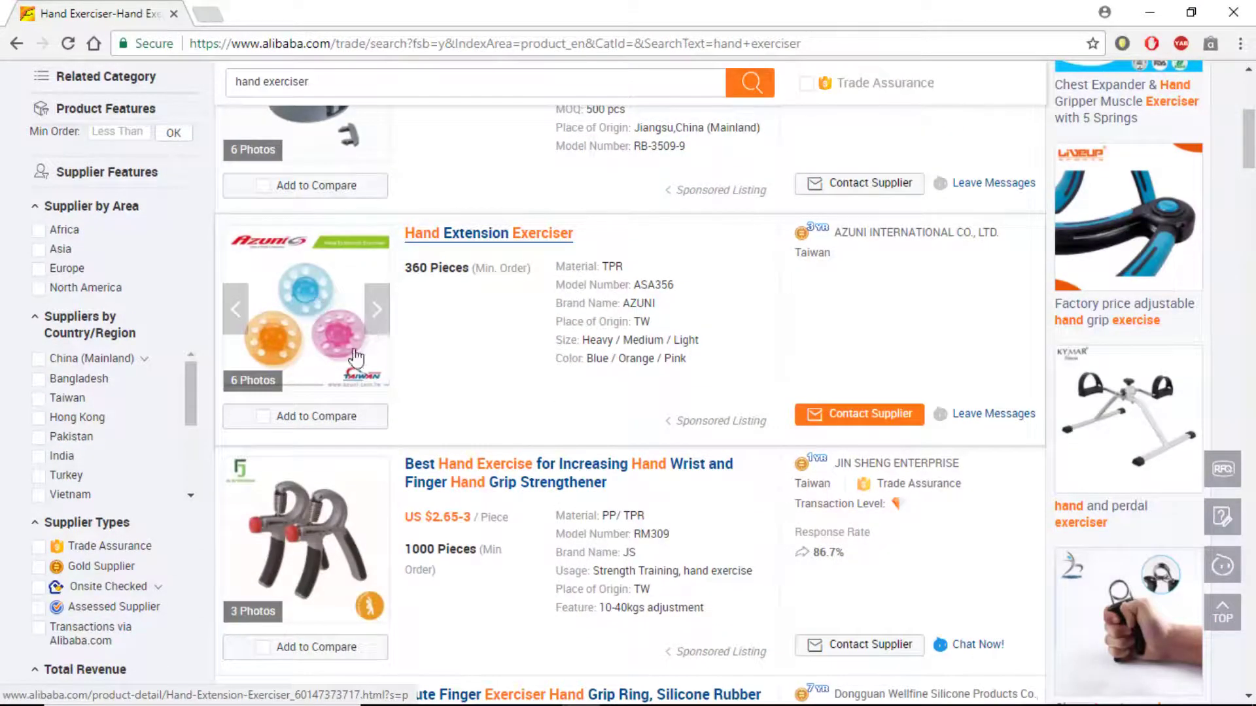
scroll(315, 305, up, 5)
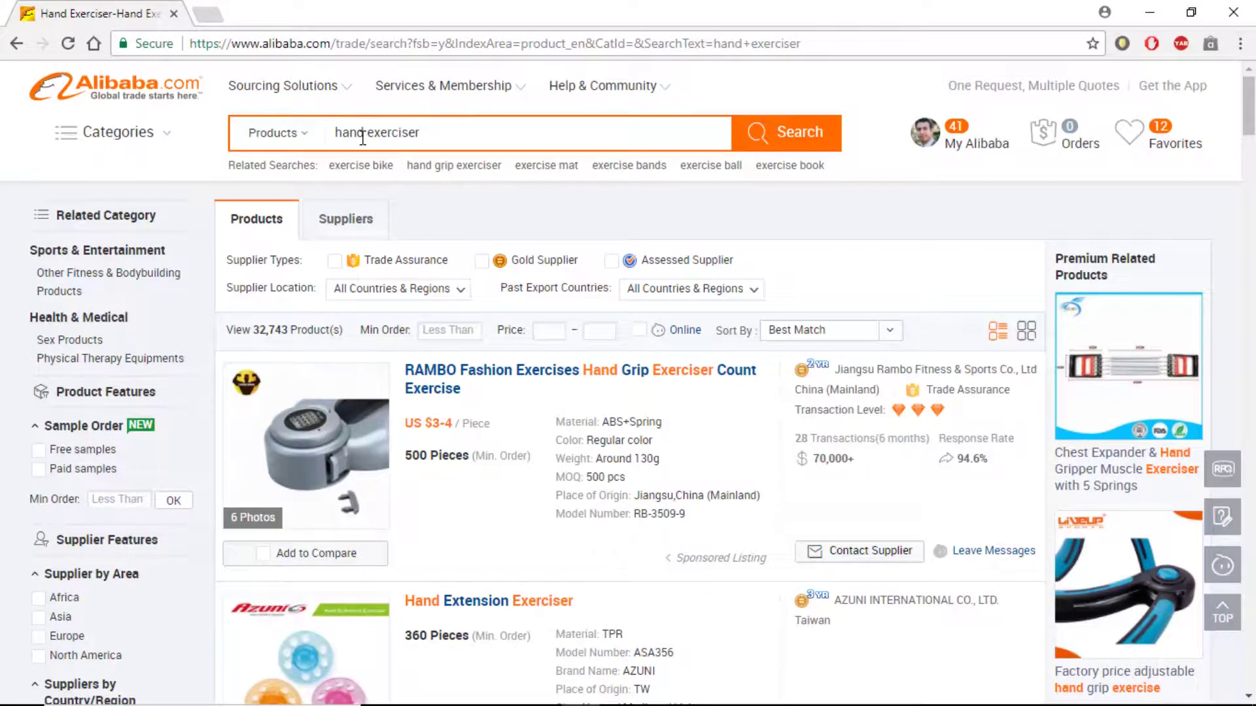
scroll(301, 357, down, 15)
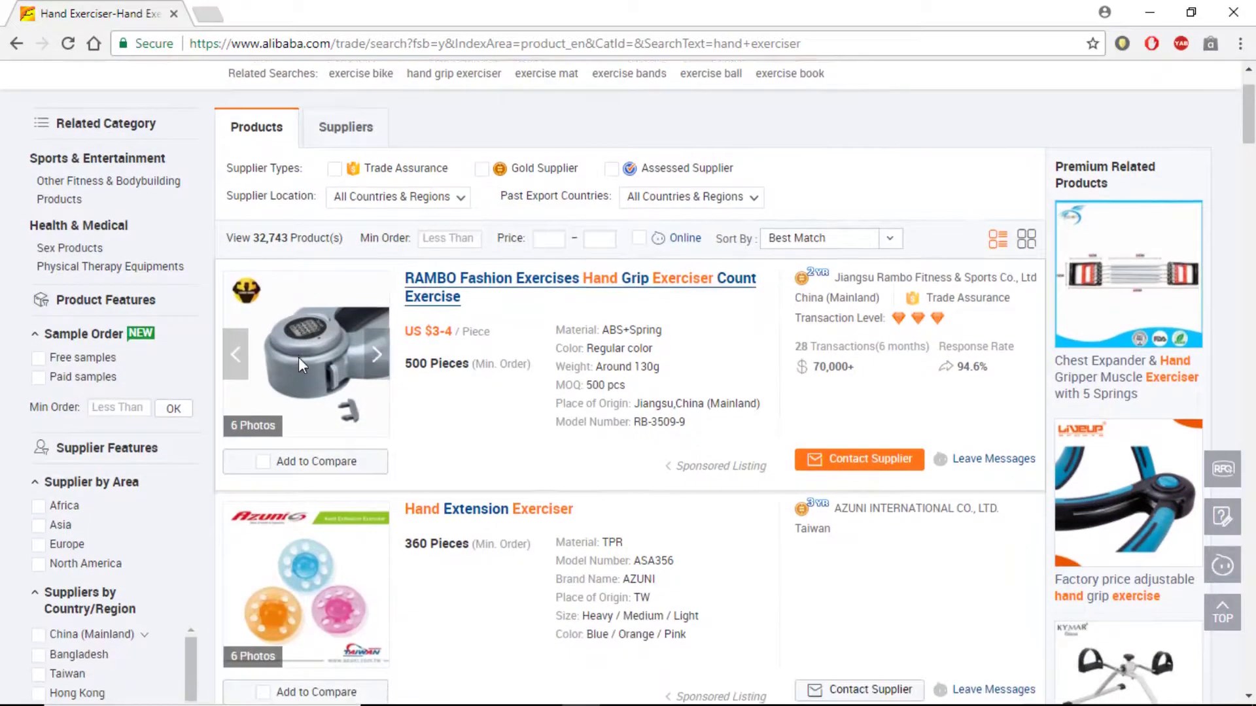
scroll(327, 387, down, 15)
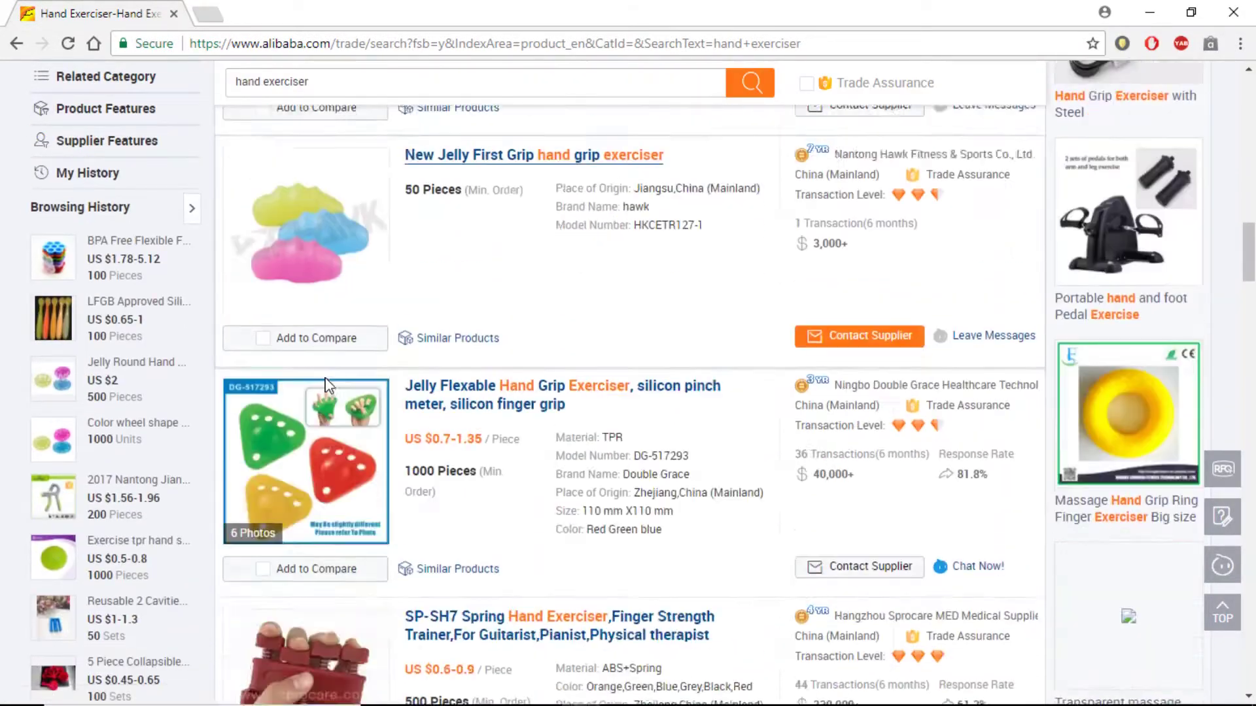
scroll(327, 387, down, 2)
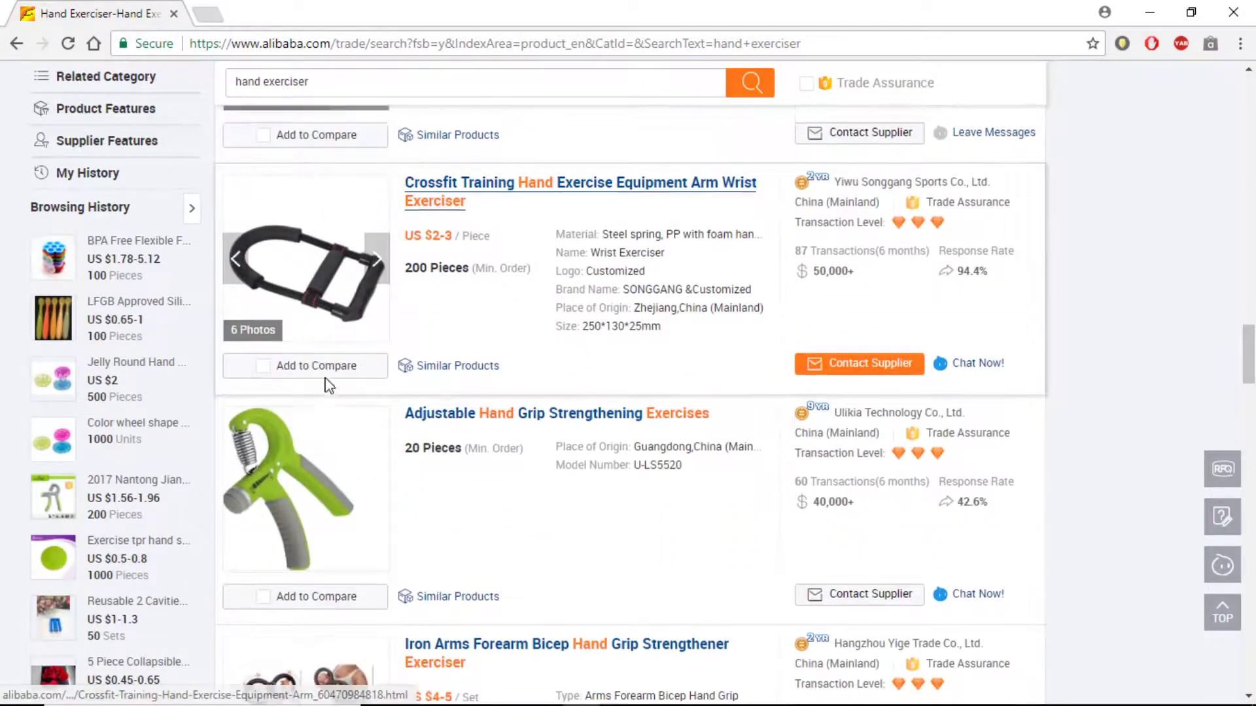
scroll(327, 384, up, 3)
scroll(327, 385, down, 14)
scroll(334, 458, up, 7)
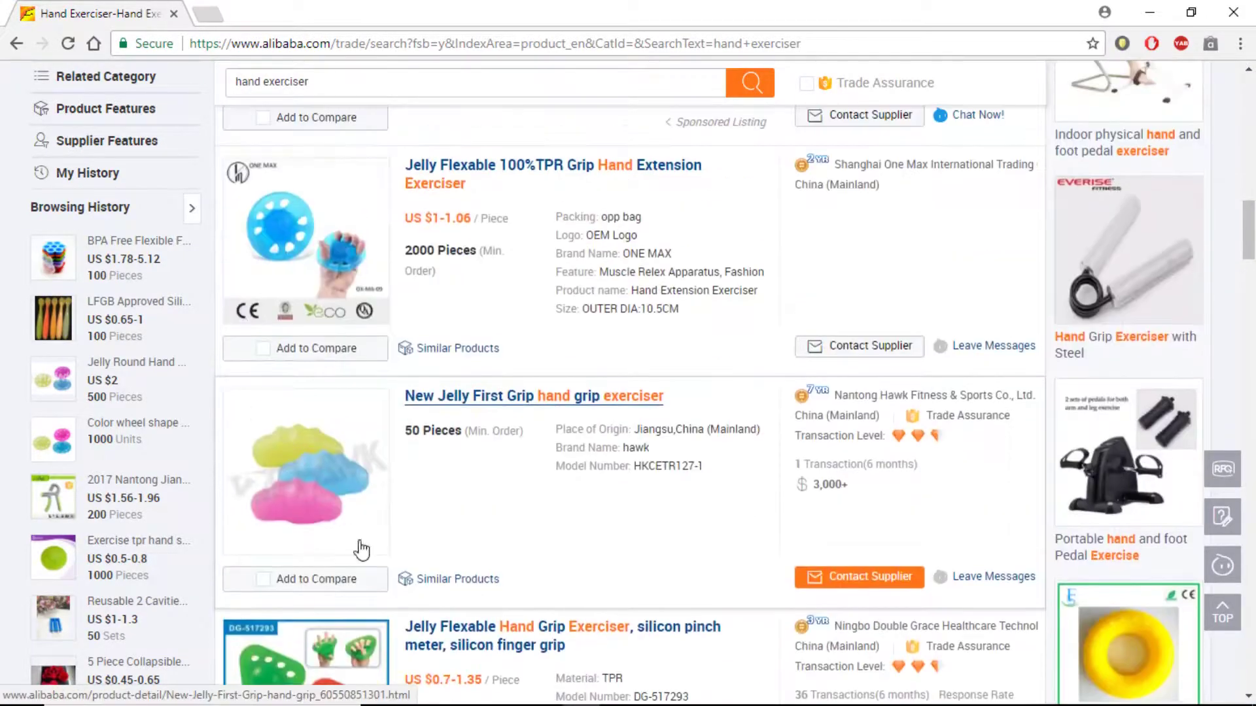
scroll(359, 547, down, 3)
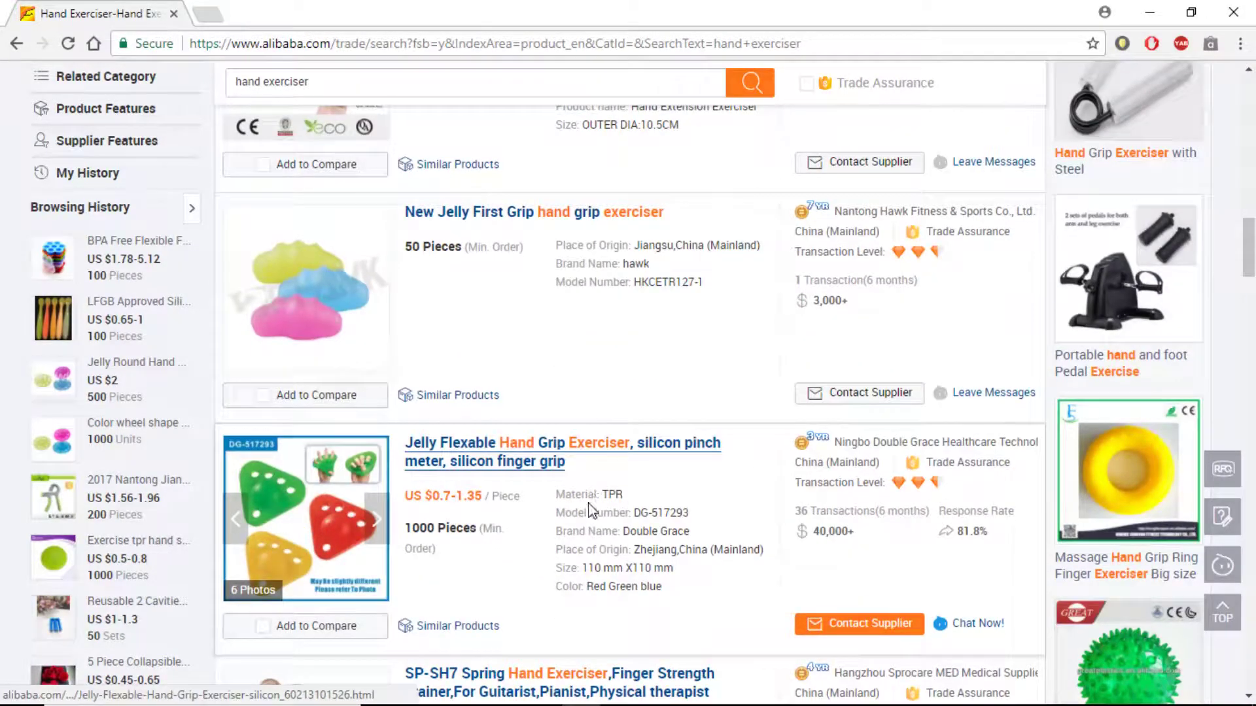
drag(623, 495, 590, 496)
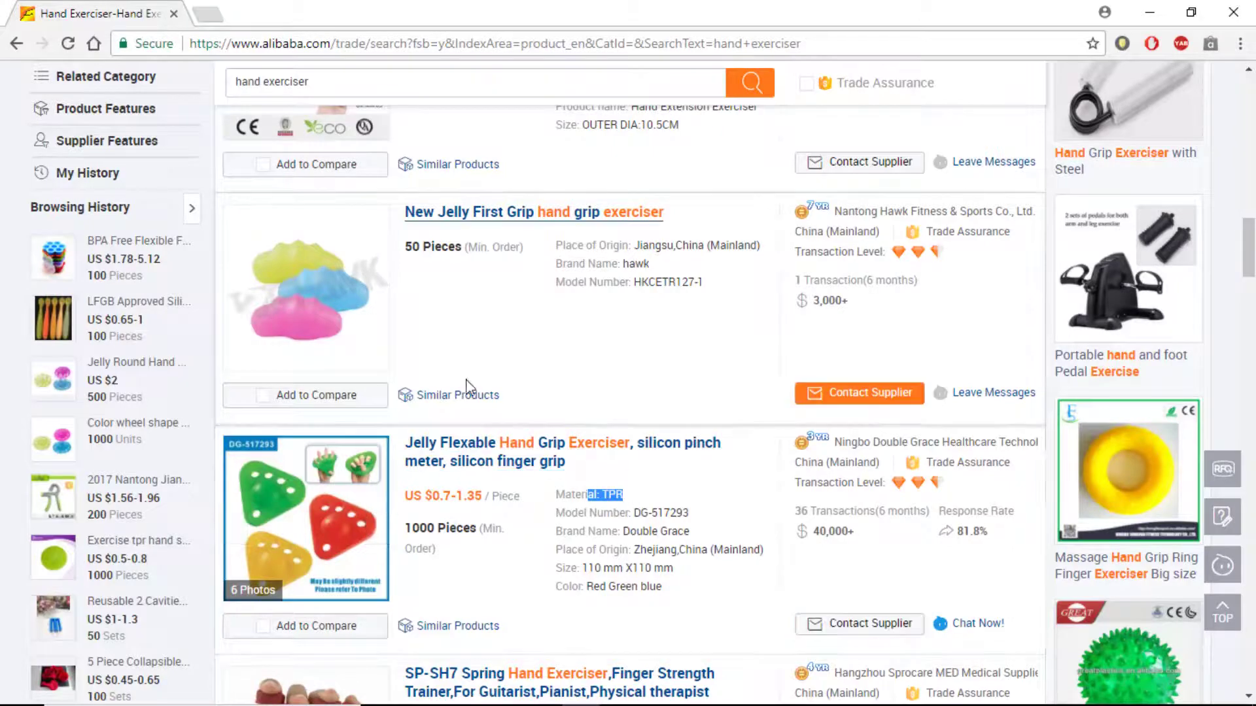
scroll(313, 366, up, 1)
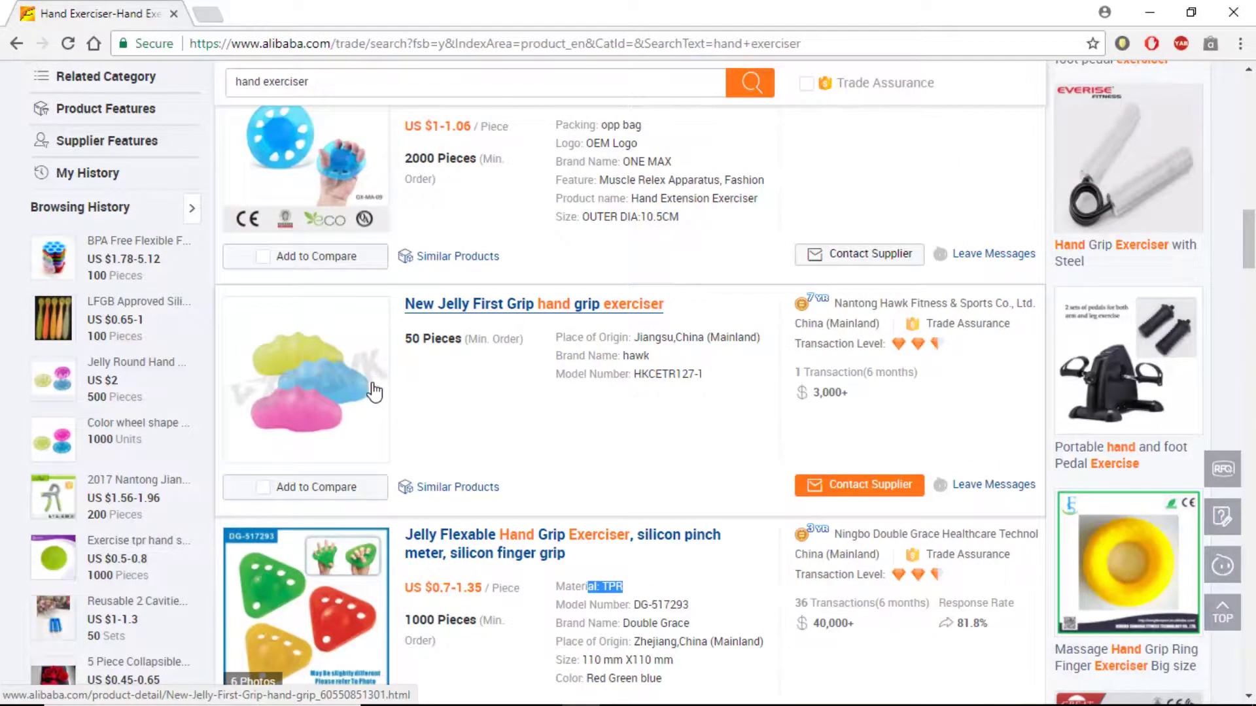
scroll(333, 383, up, 3)
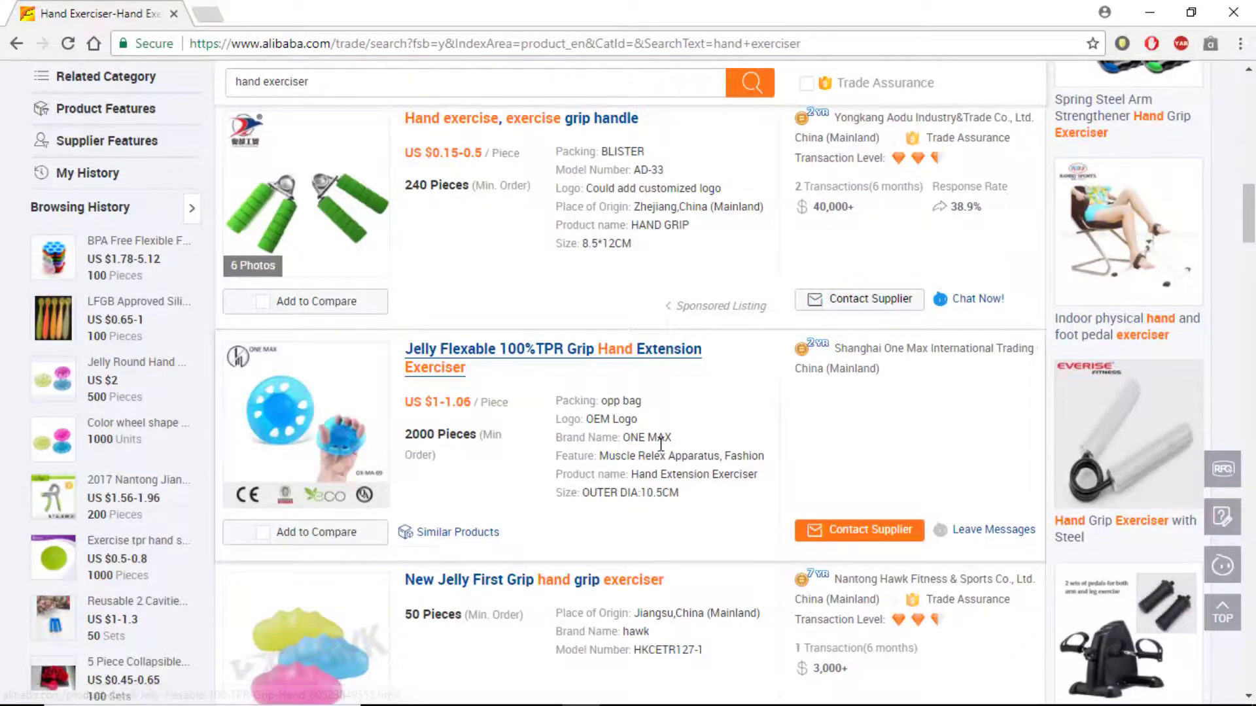
scroll(654, 446, up, 1)
scroll(654, 446, up, 10)
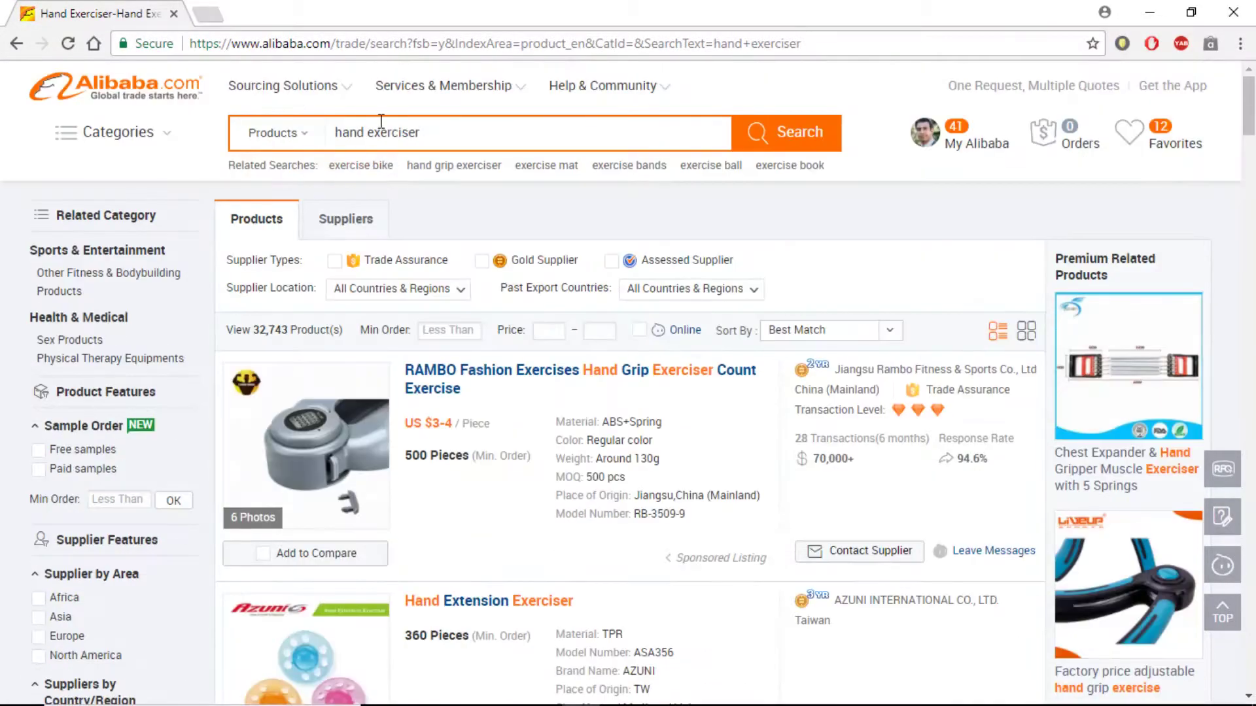
Step: Refine the product search to "hand exerciser tpr" and look through the listings it returns
click(488, 131)
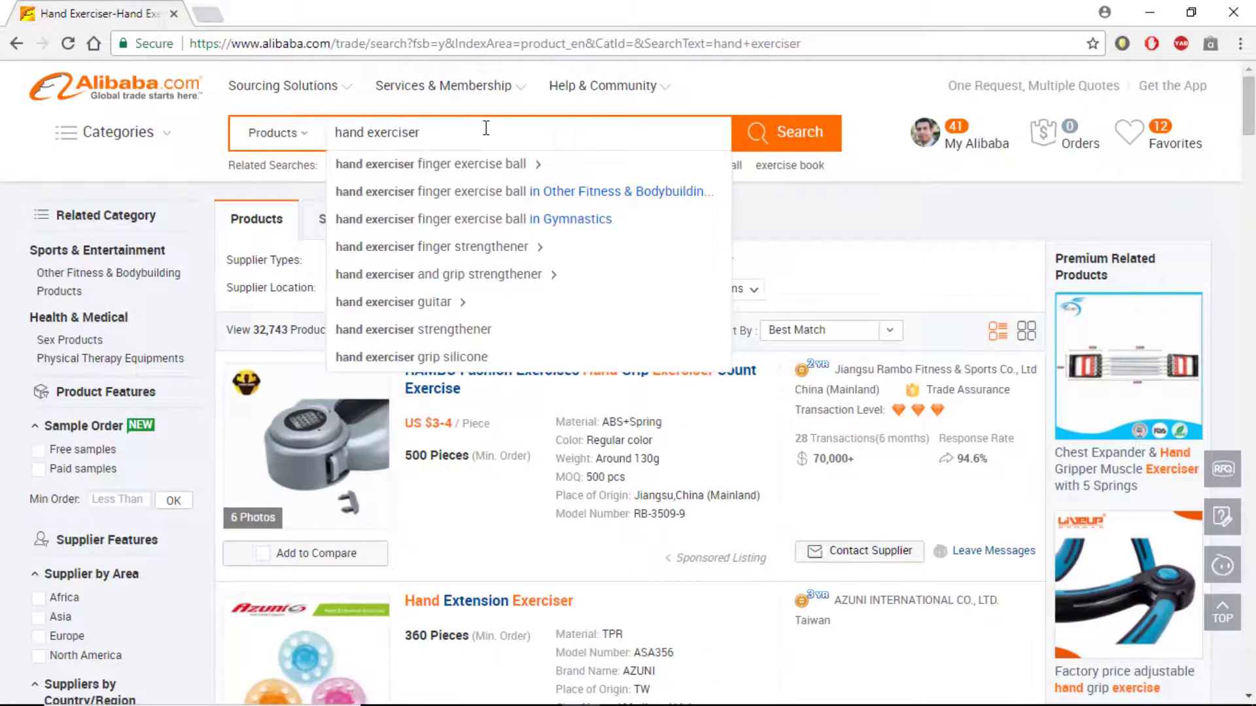
text(tpr)
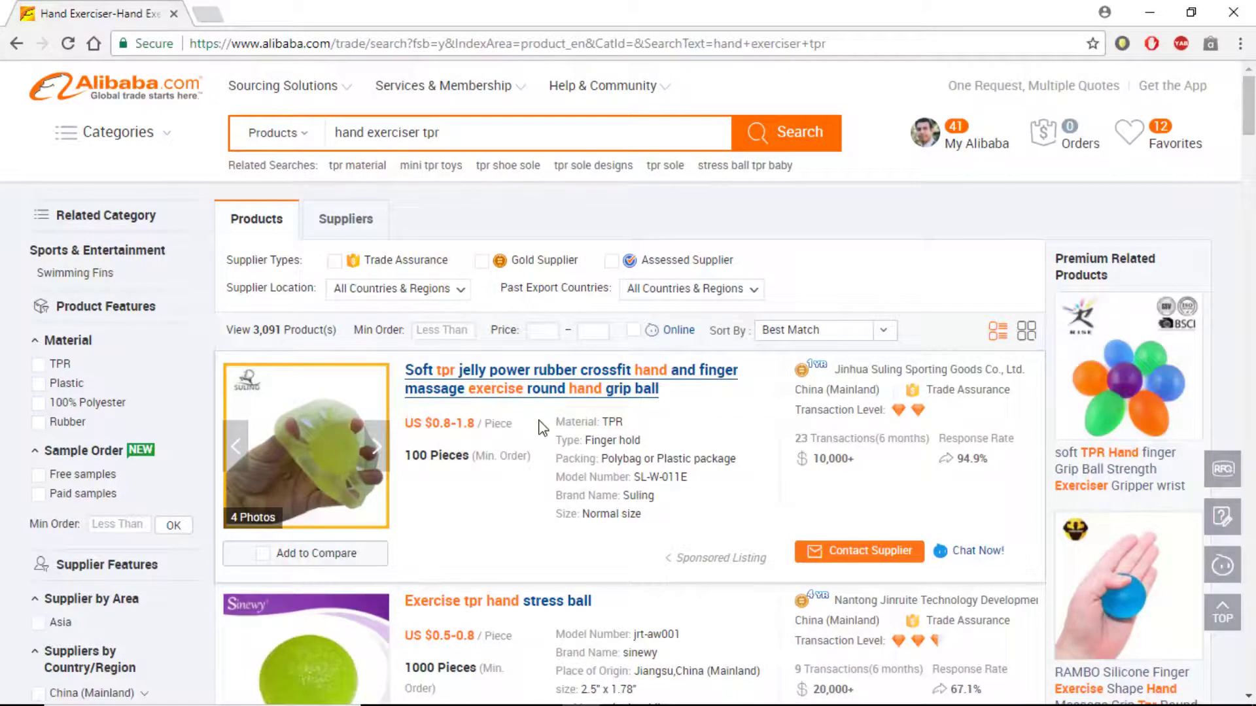
scroll(464, 508, down, 20)
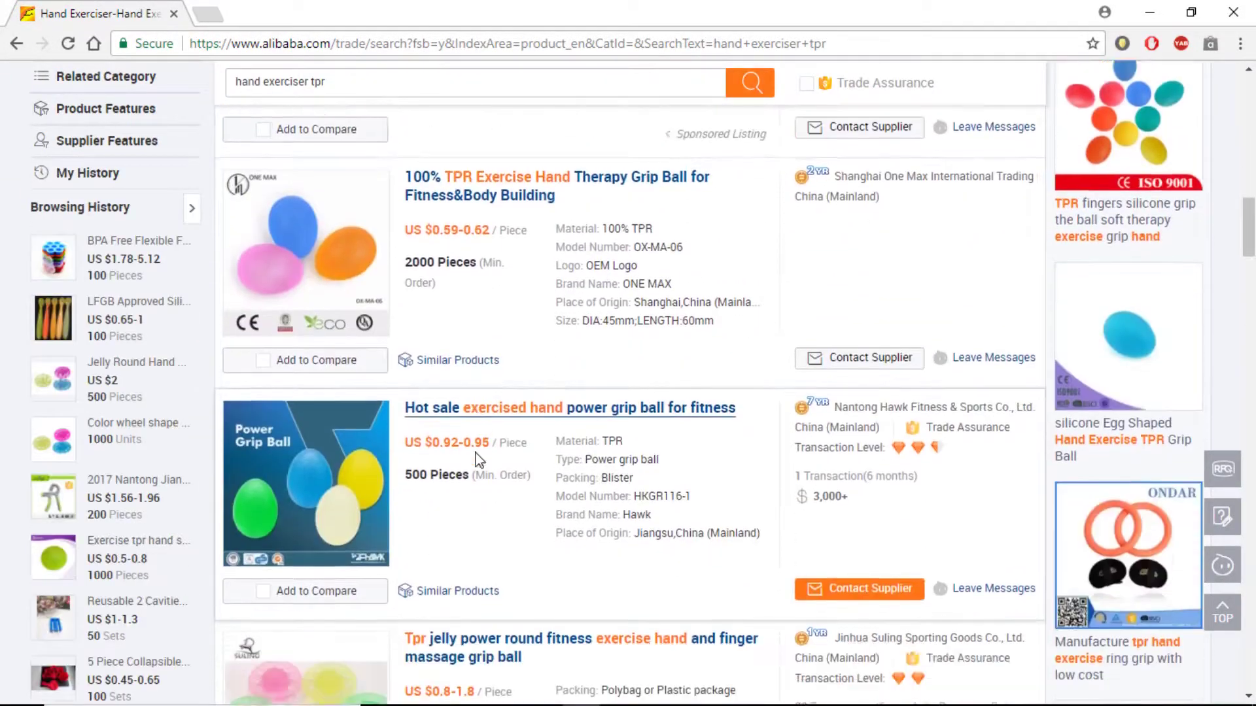
scroll(479, 459, down, 15)
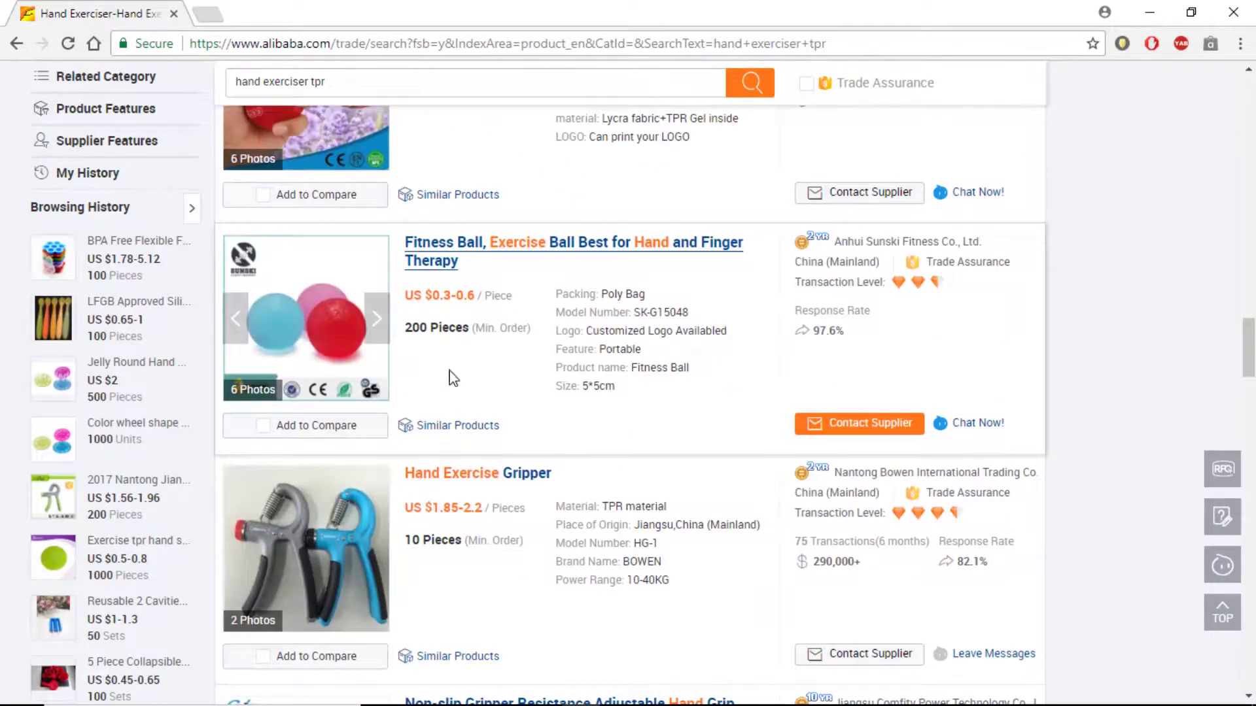
scroll(449, 380, down, 15)
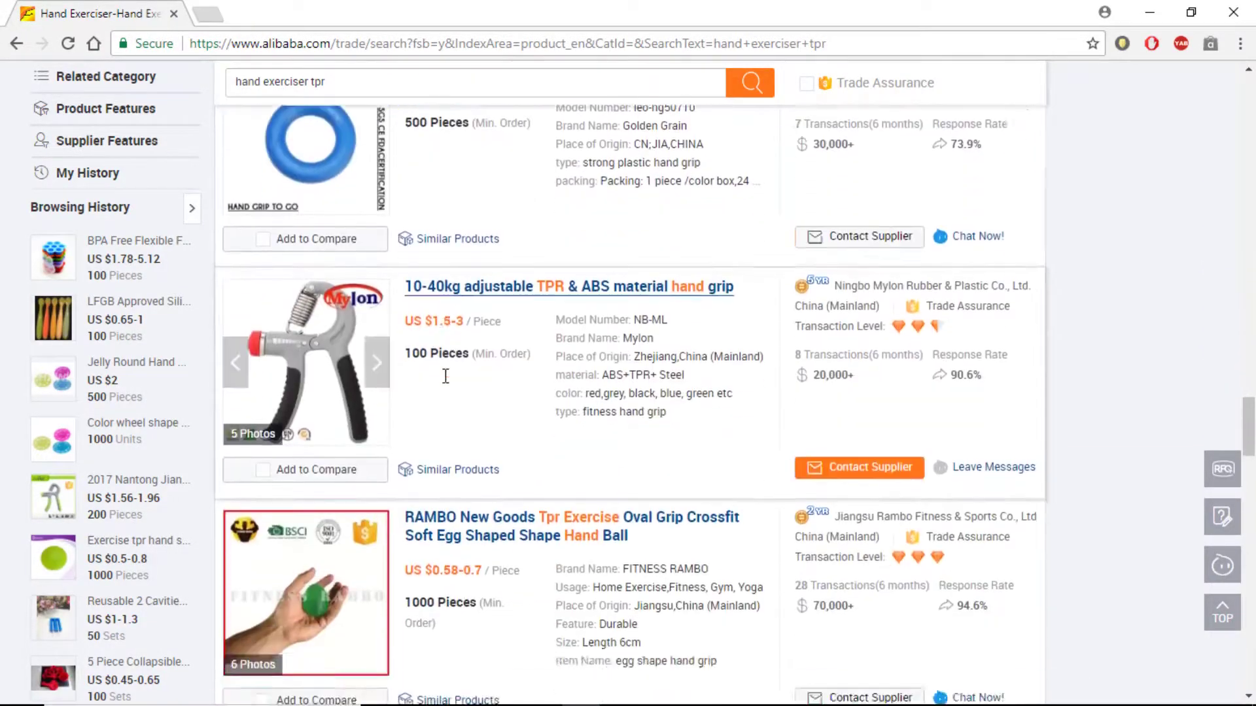
scroll(444, 383, down, 8)
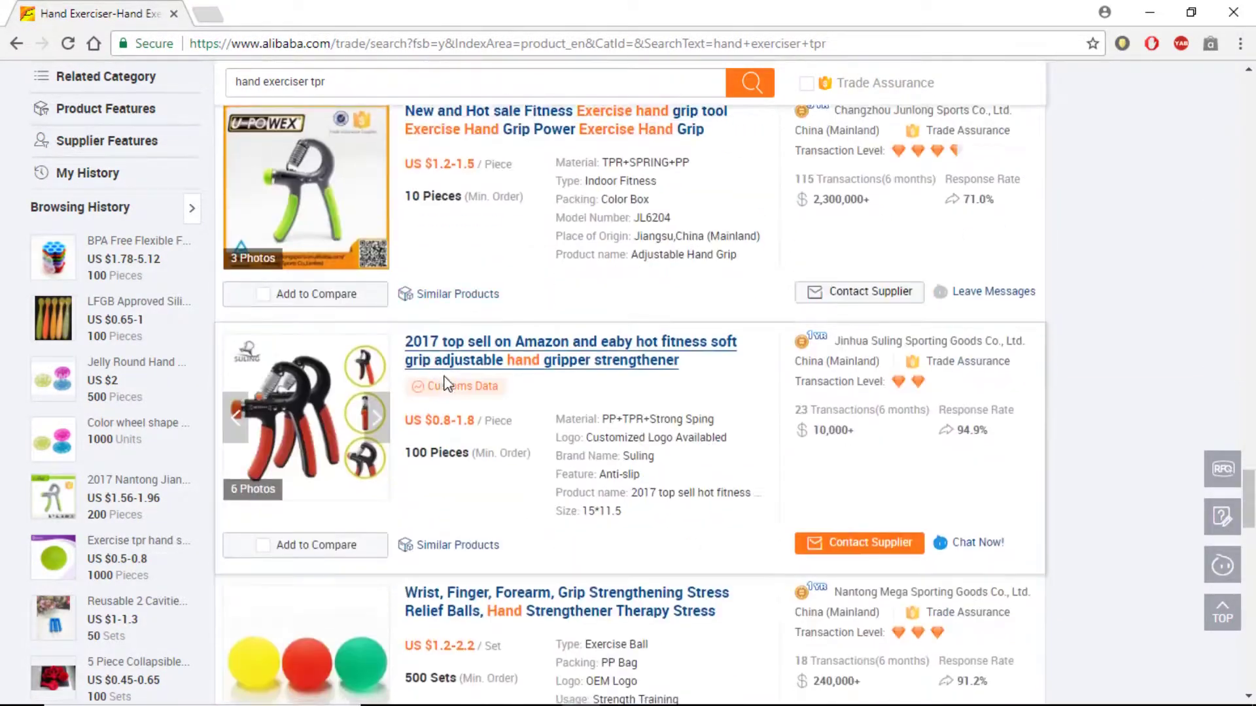
scroll(445, 382, down, 6)
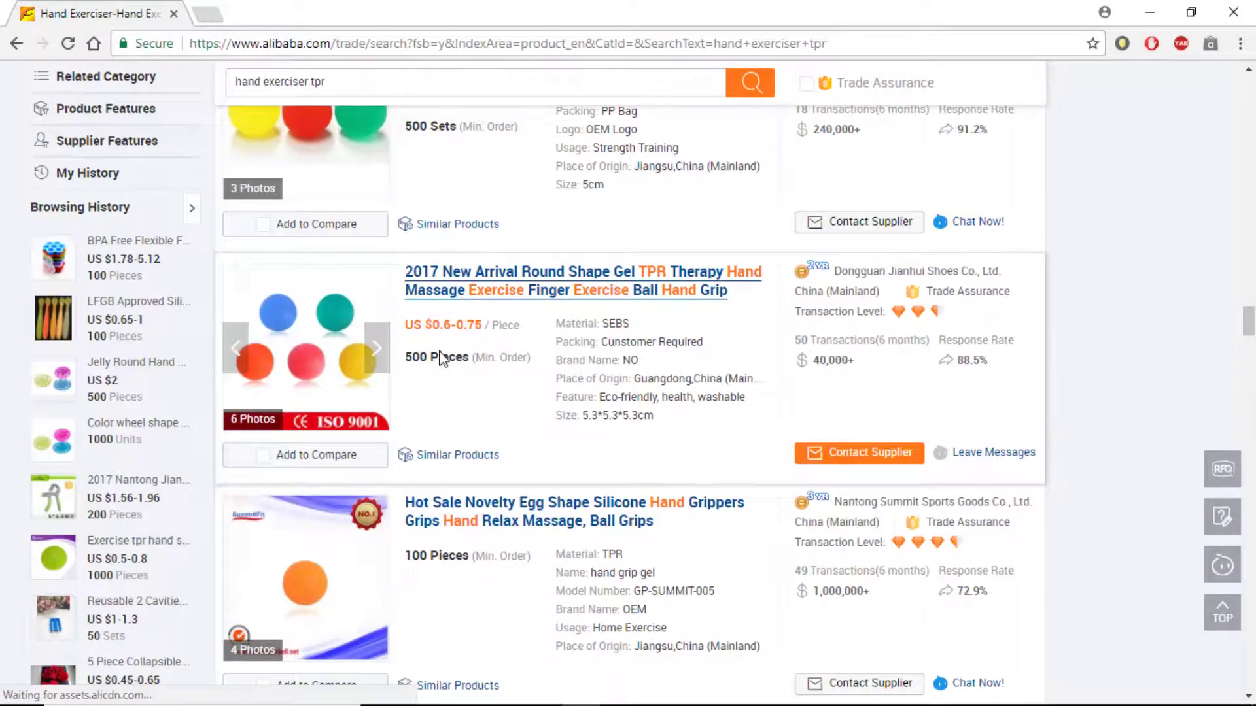
scroll(529, 341, down, 10)
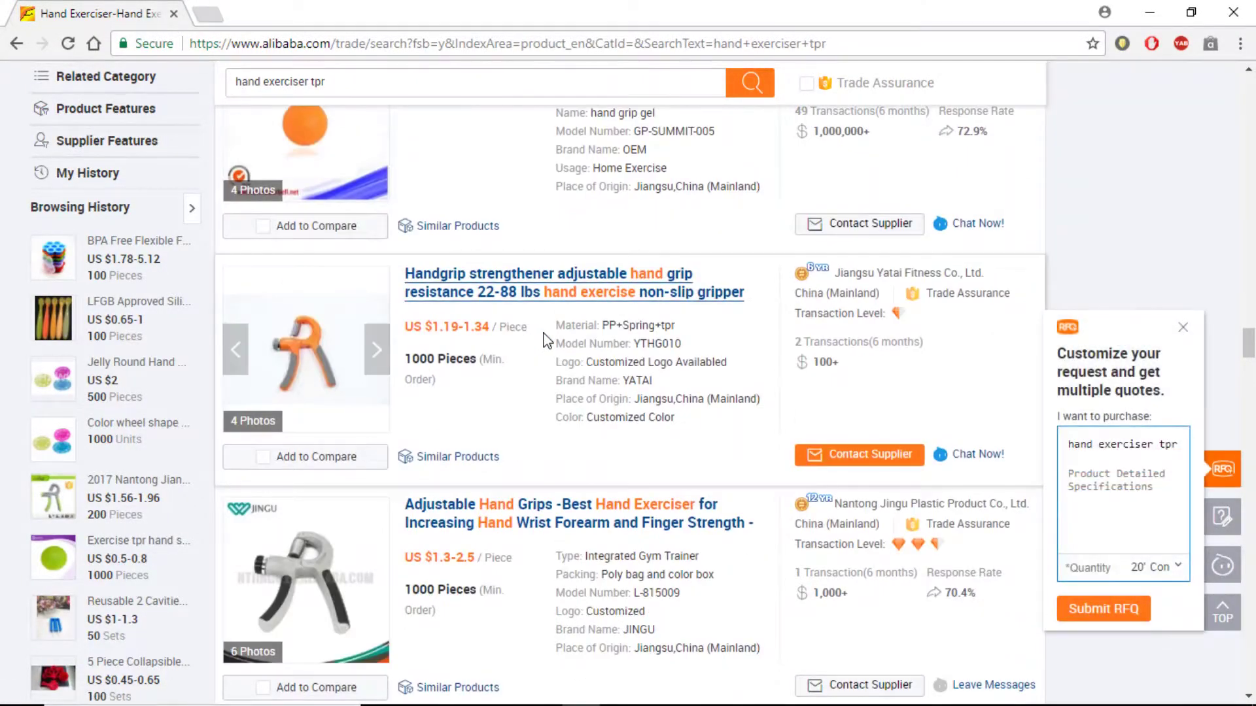
scroll(543, 340, up, 20)
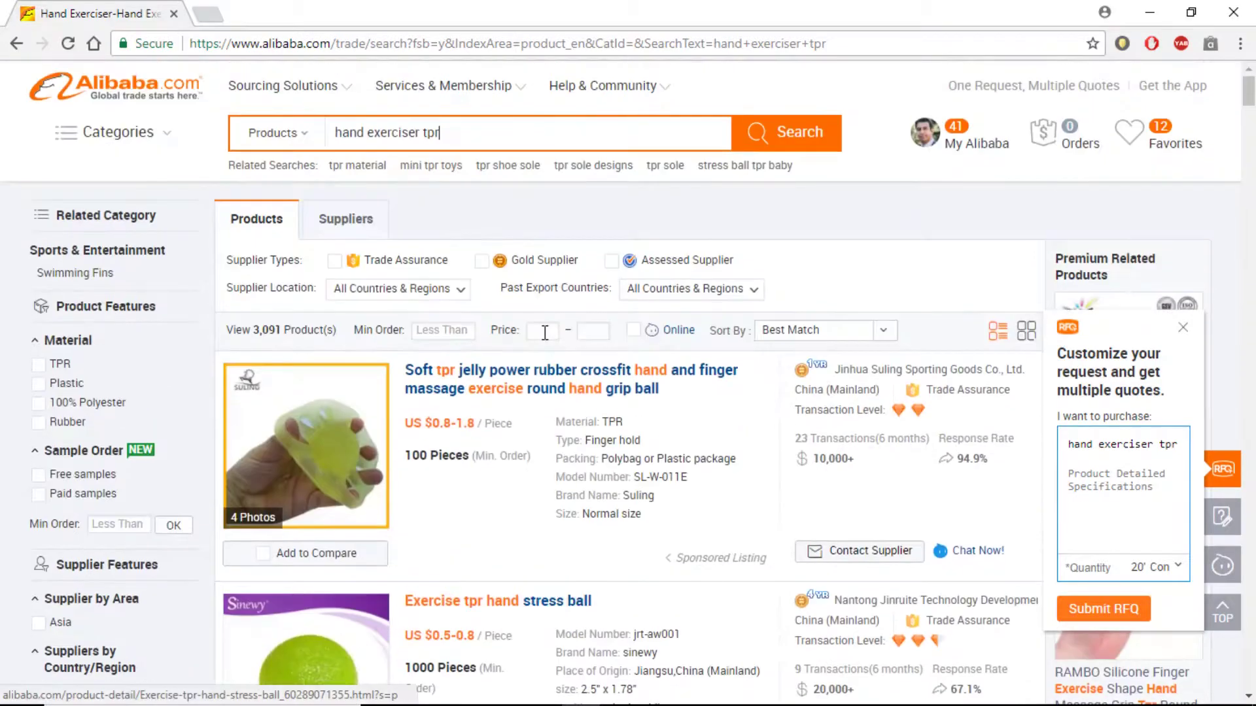
Step: Add the soft TPR jelly round grip ball, the Exercise tpr hand stress ball and the egg-shaped TPR stress ball to the comparison
scroll(445, 452, down, 2)
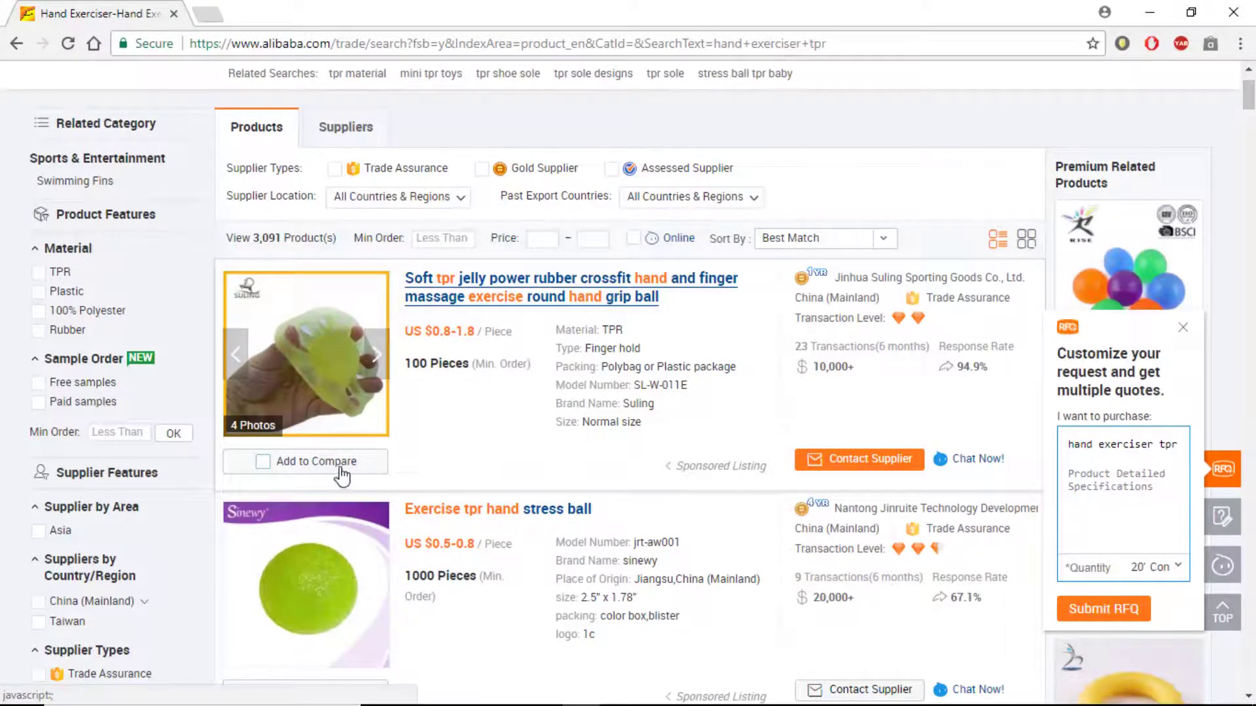
click(262, 462)
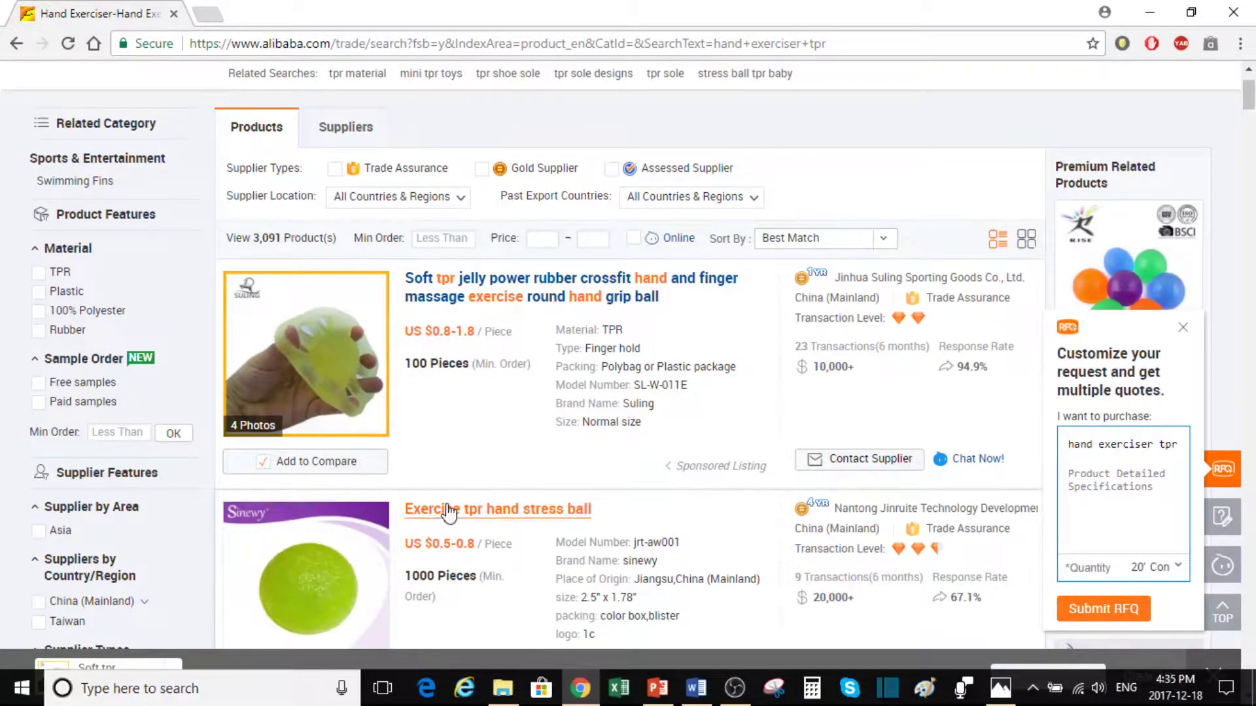
scroll(426, 471, down, 3)
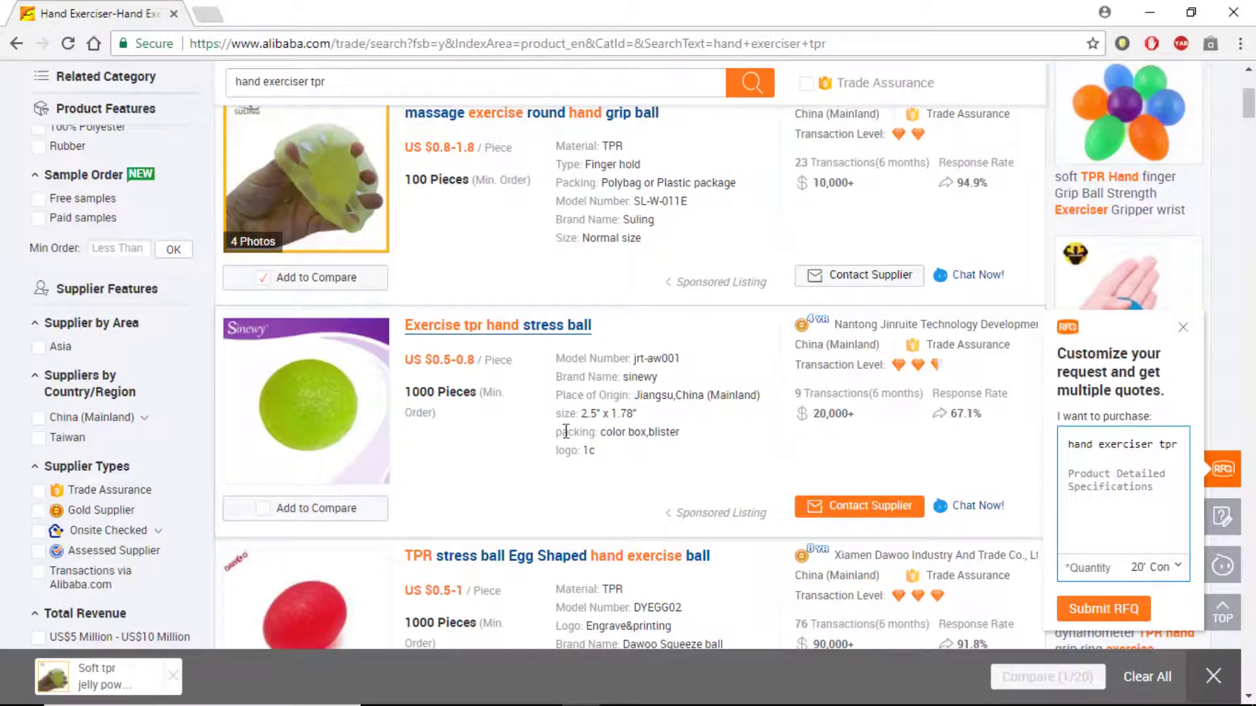
click(262, 508)
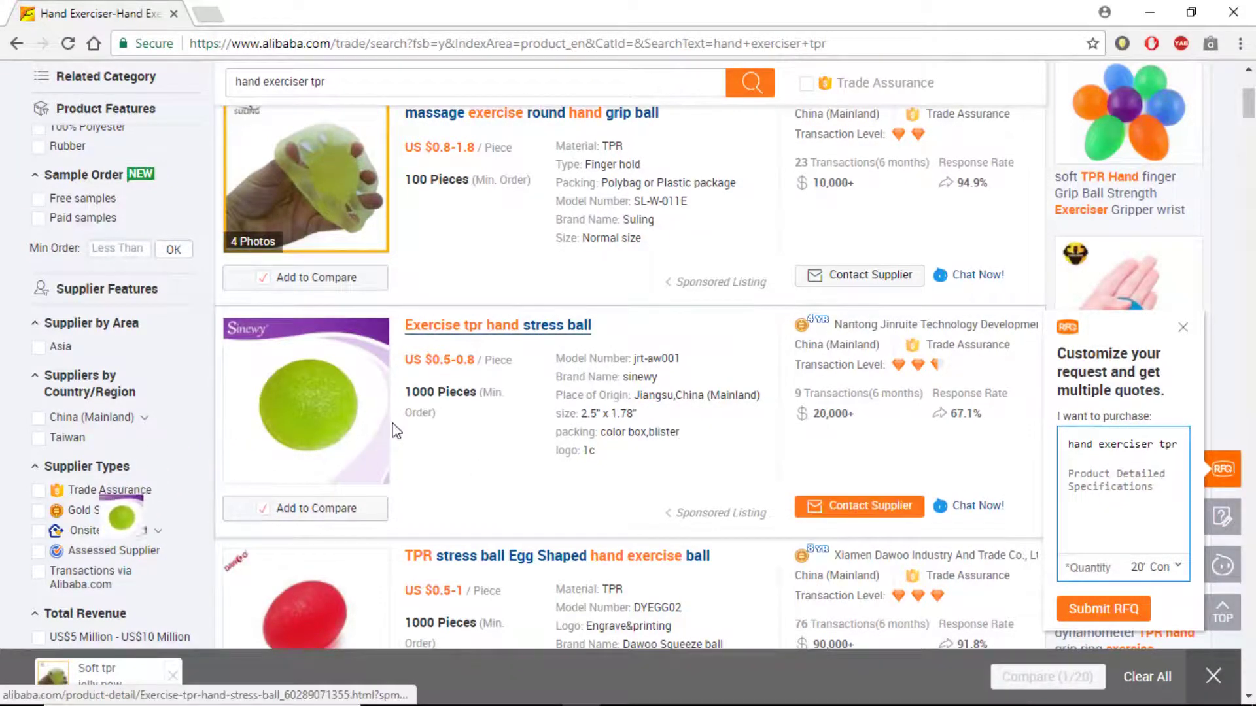
scroll(395, 430, down, 2)
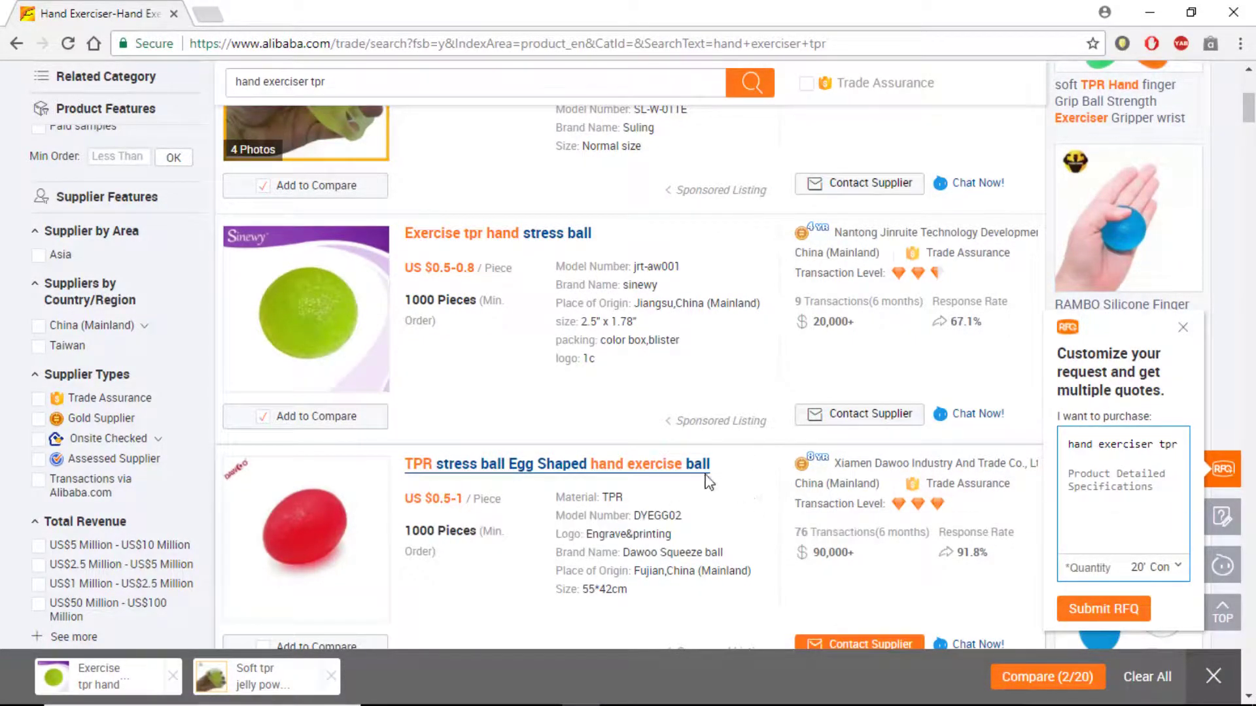
scroll(713, 481, down, 2)
scroll(507, 468, down, 4)
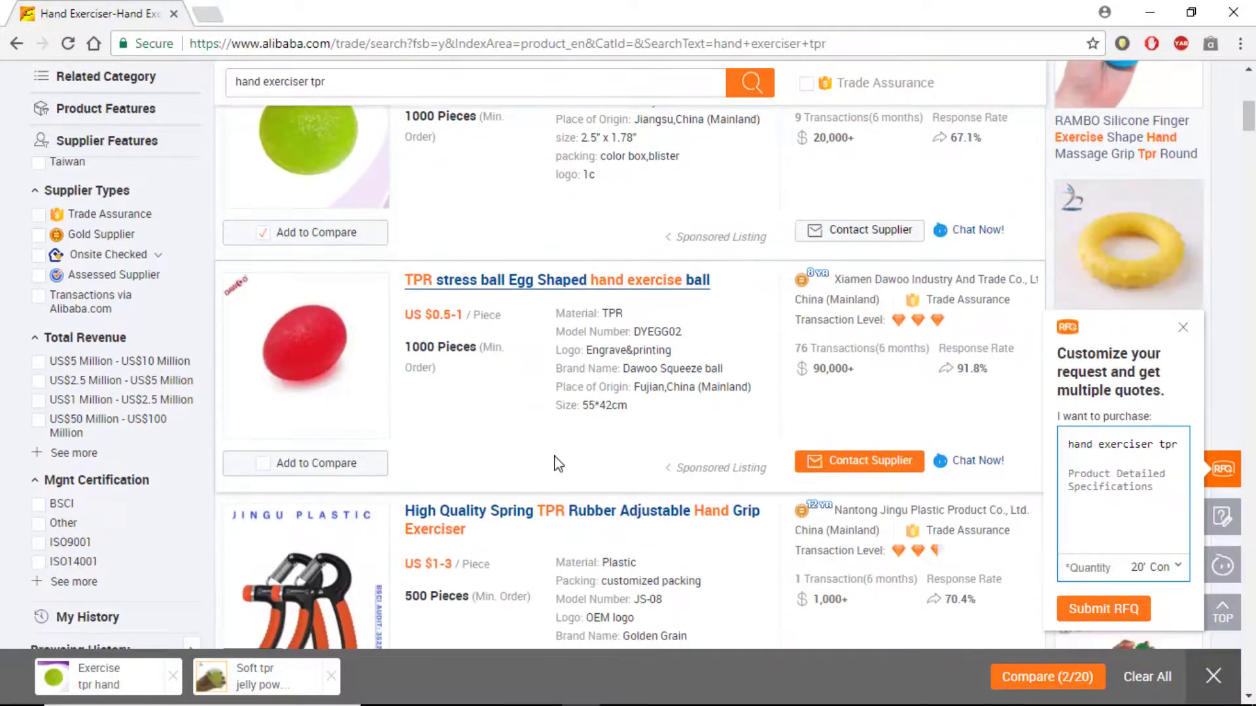
click(264, 371)
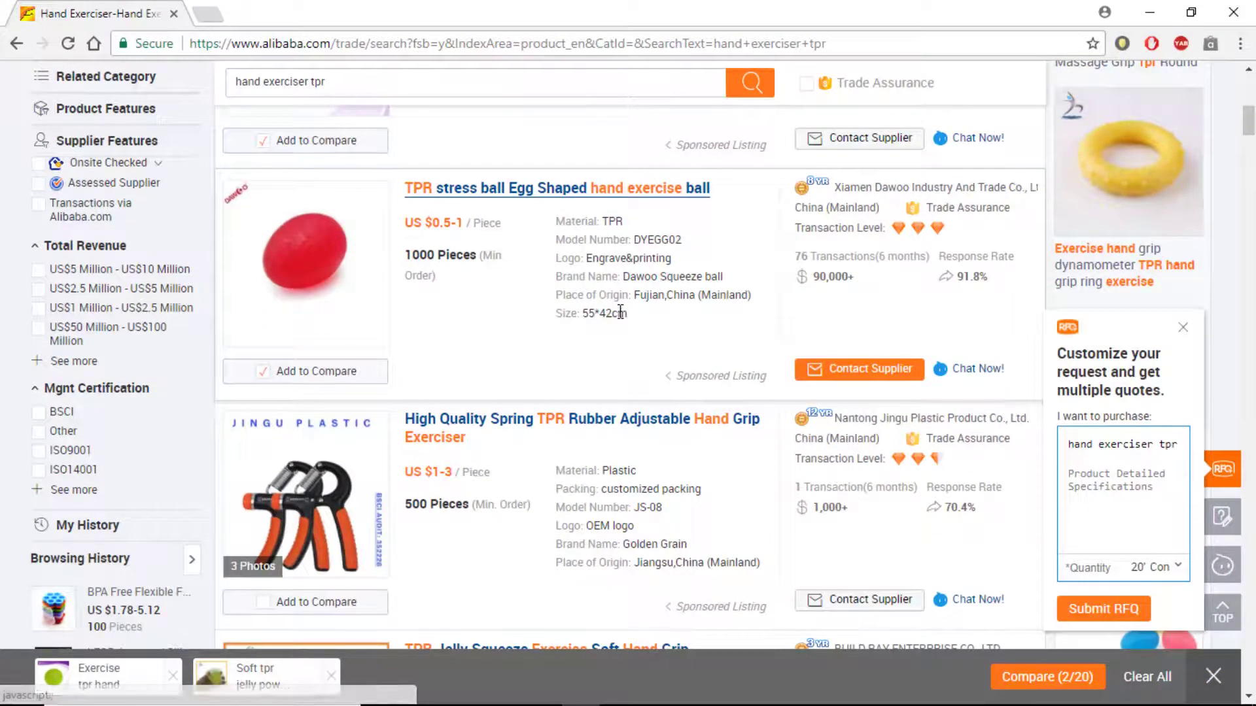
Step: Add the 100% TPR Exercise Hand Therapy Grip Ball and the Hot sale exercised hand power grip ball to the comparison
scroll(757, 352, down, 6)
scroll(758, 355, down, 2)
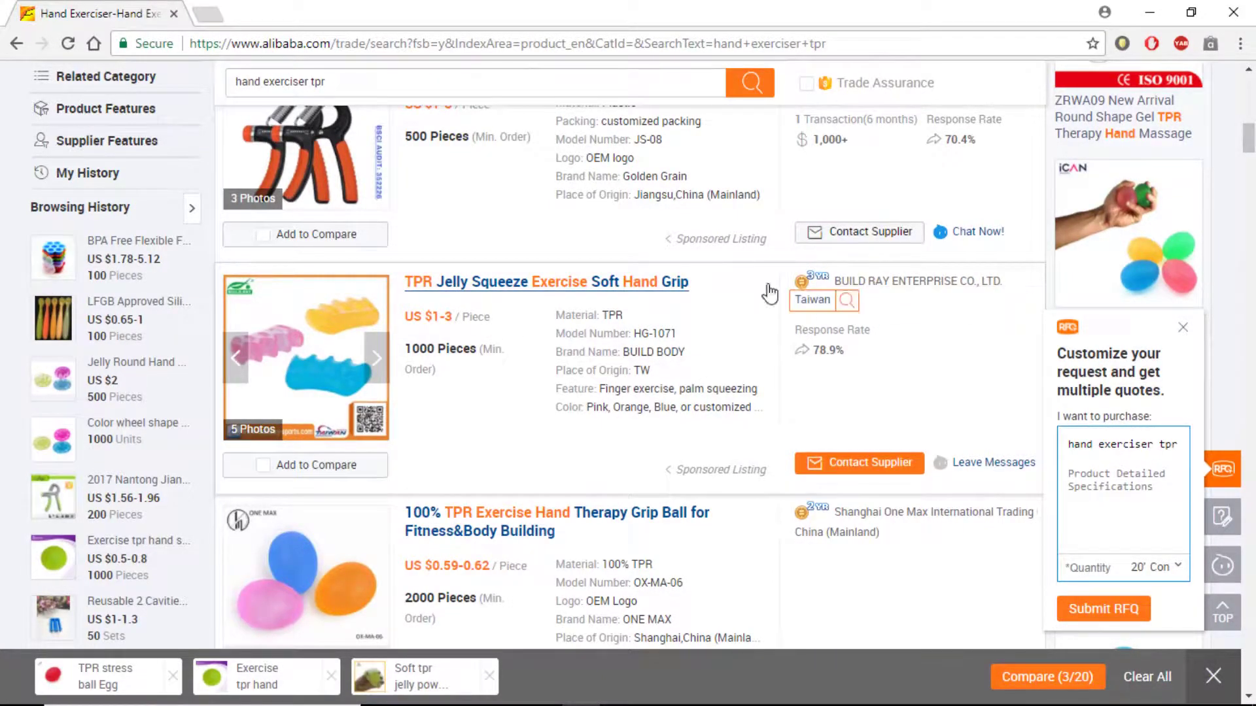
scroll(527, 355, down, 2)
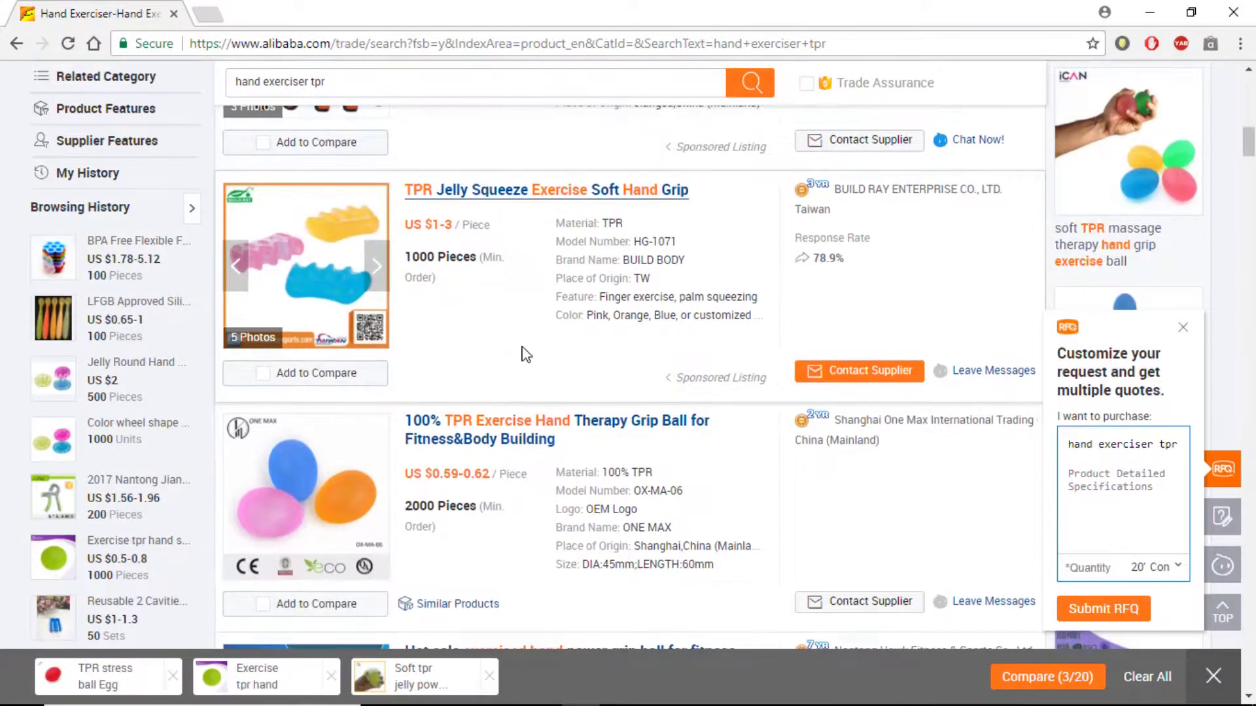
scroll(510, 364, down, 2)
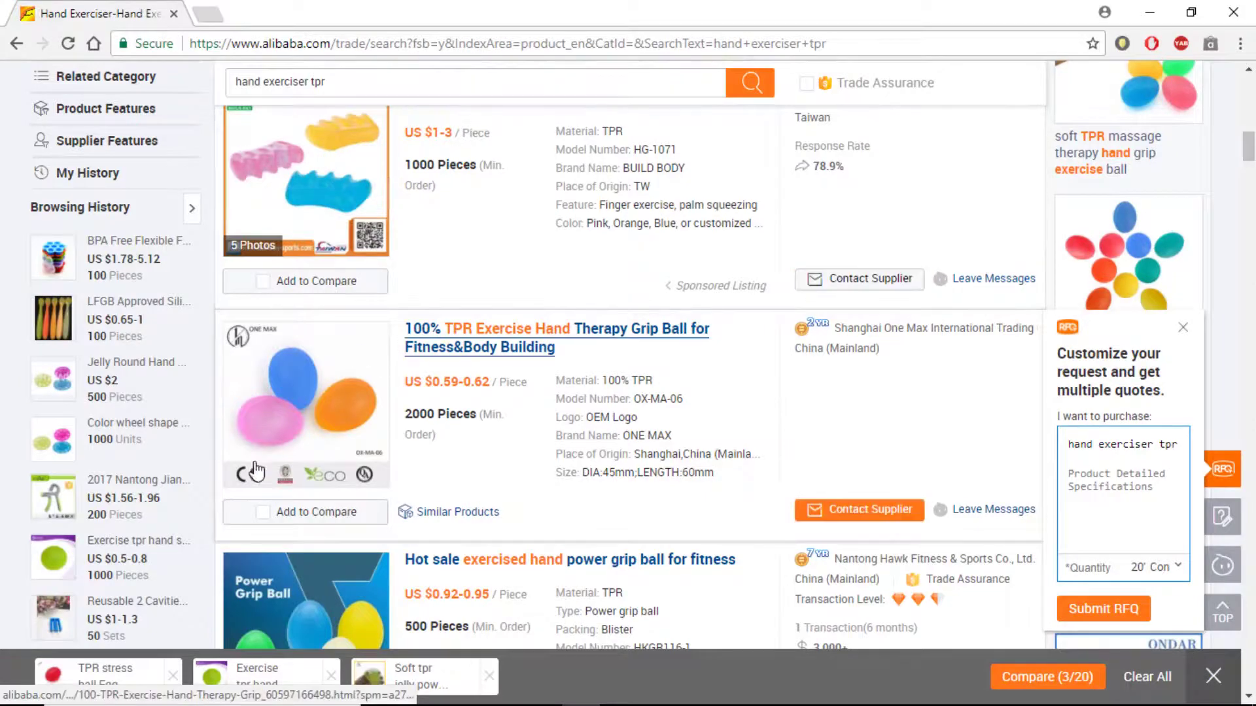
click(262, 513)
scroll(470, 351, down, 5)
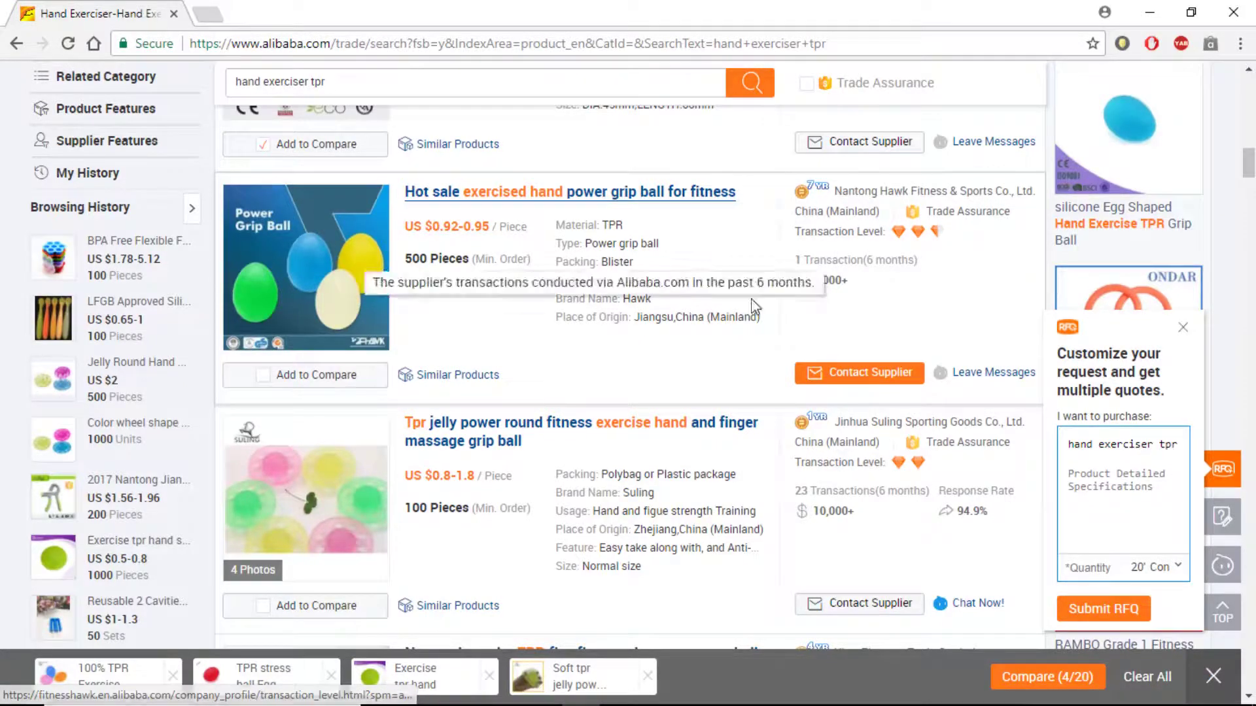
click(268, 382)
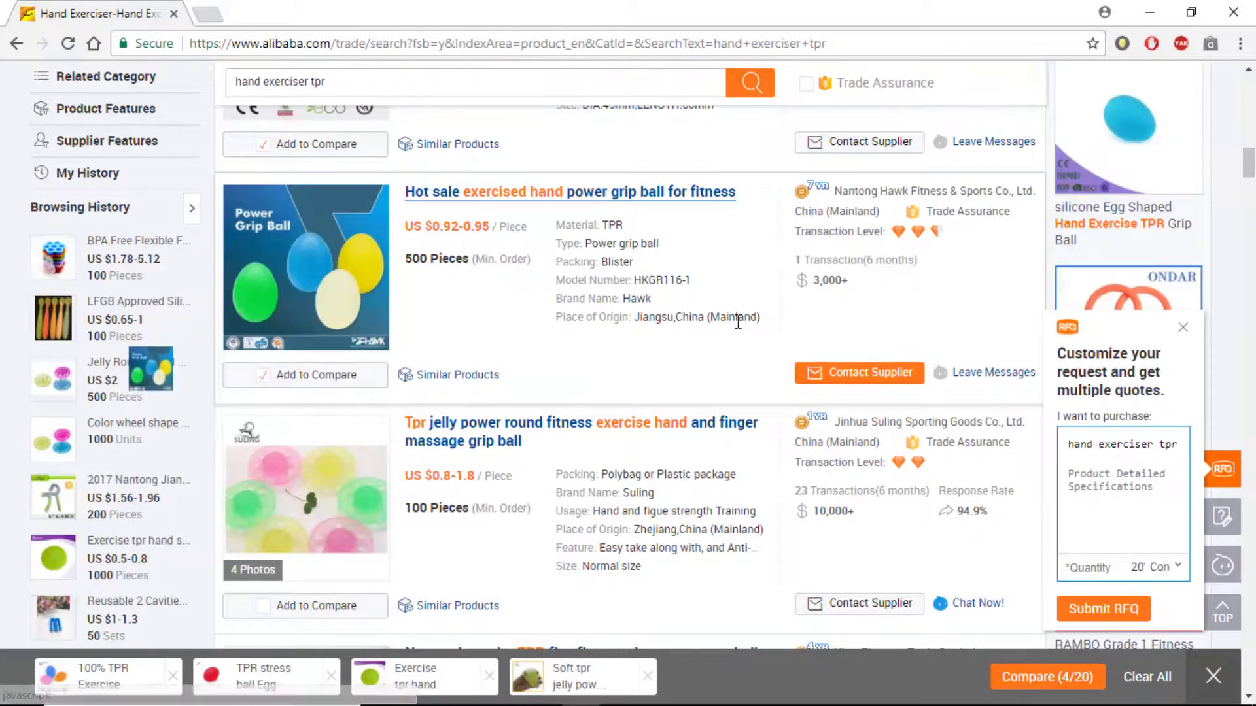
Step: Add the Newest irregular TPR five fingers shape massage ball, model ZY-MB01, to the comparison
scroll(734, 317, down, 1)
scroll(587, 331, down, 2)
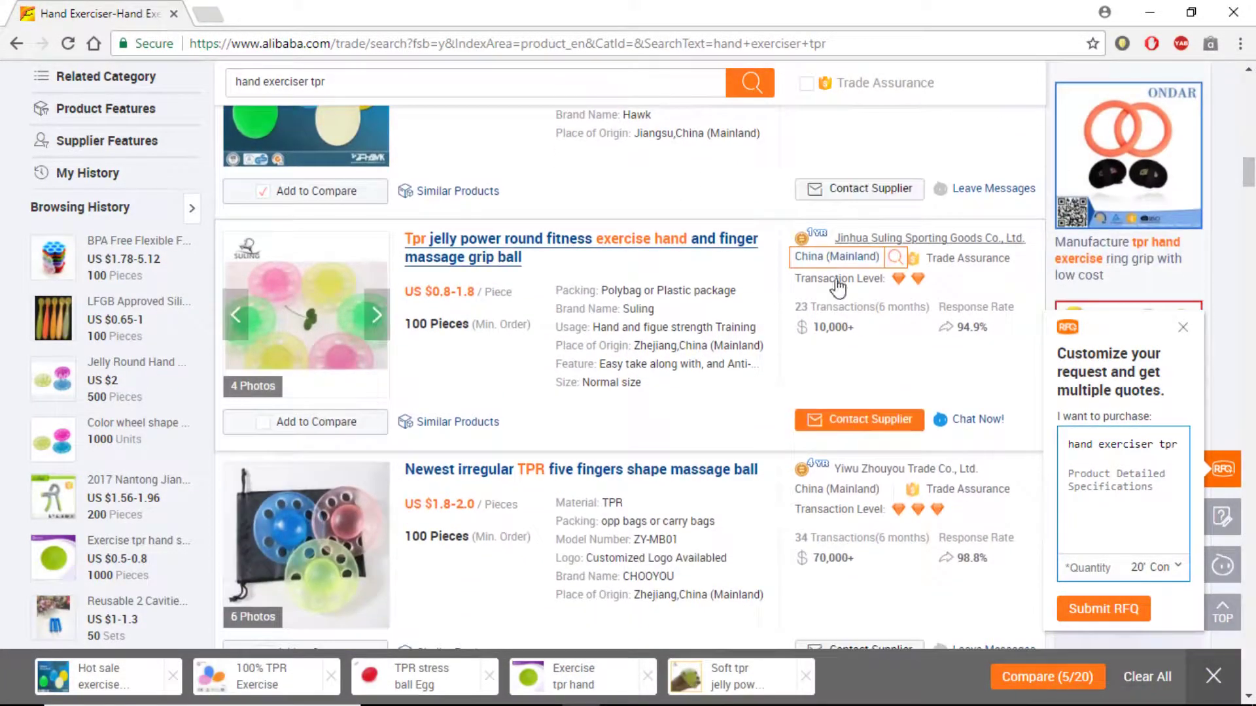
scroll(760, 353, down, 2)
scroll(692, 340, down, 1)
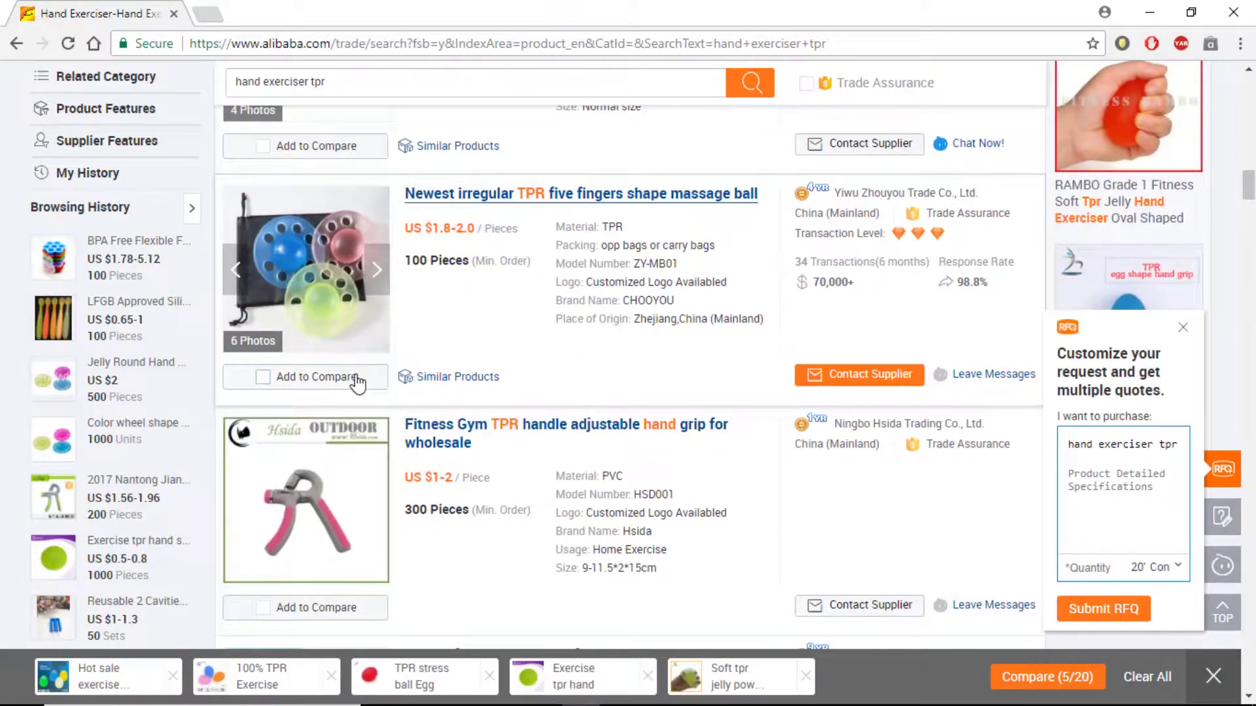
click(268, 384)
Step: Add the RAMBO egg-shaped TPR hand ball and the US $1.6-1.8 irregular five fingers shape massage ball to the comparison
scroll(429, 412, down, 1)
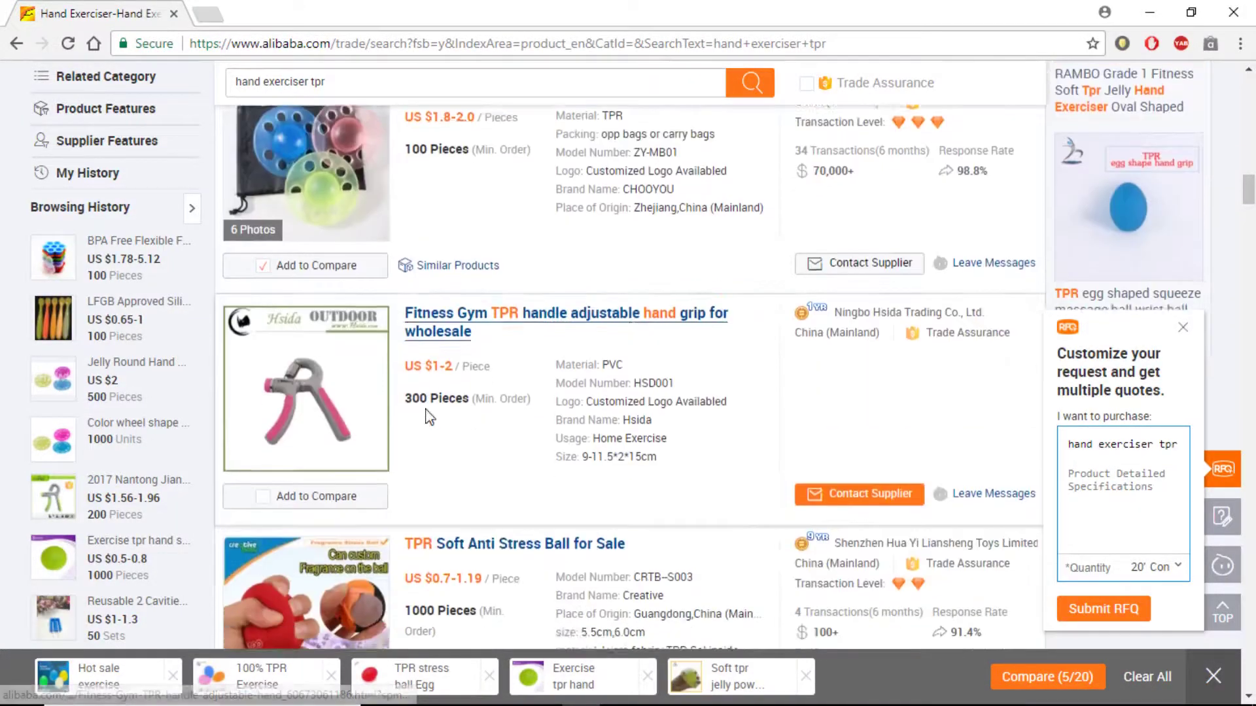
scroll(428, 416, down, 1)
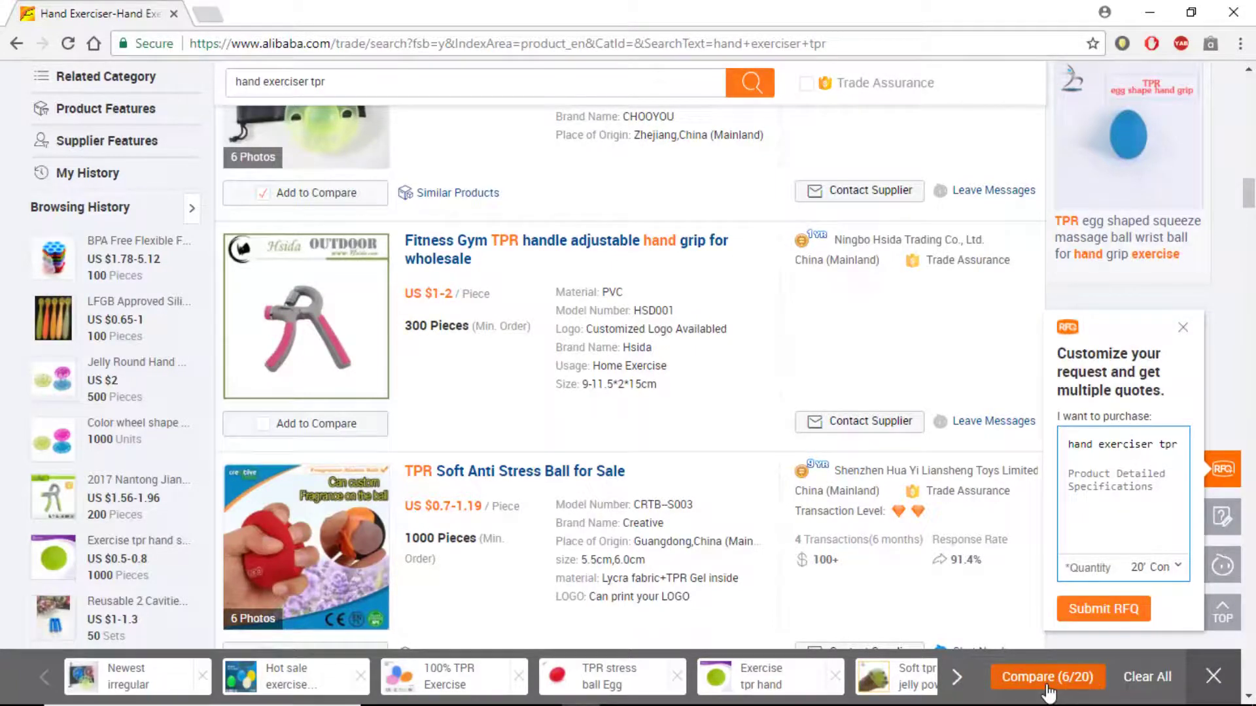
scroll(419, 456, down, 7)
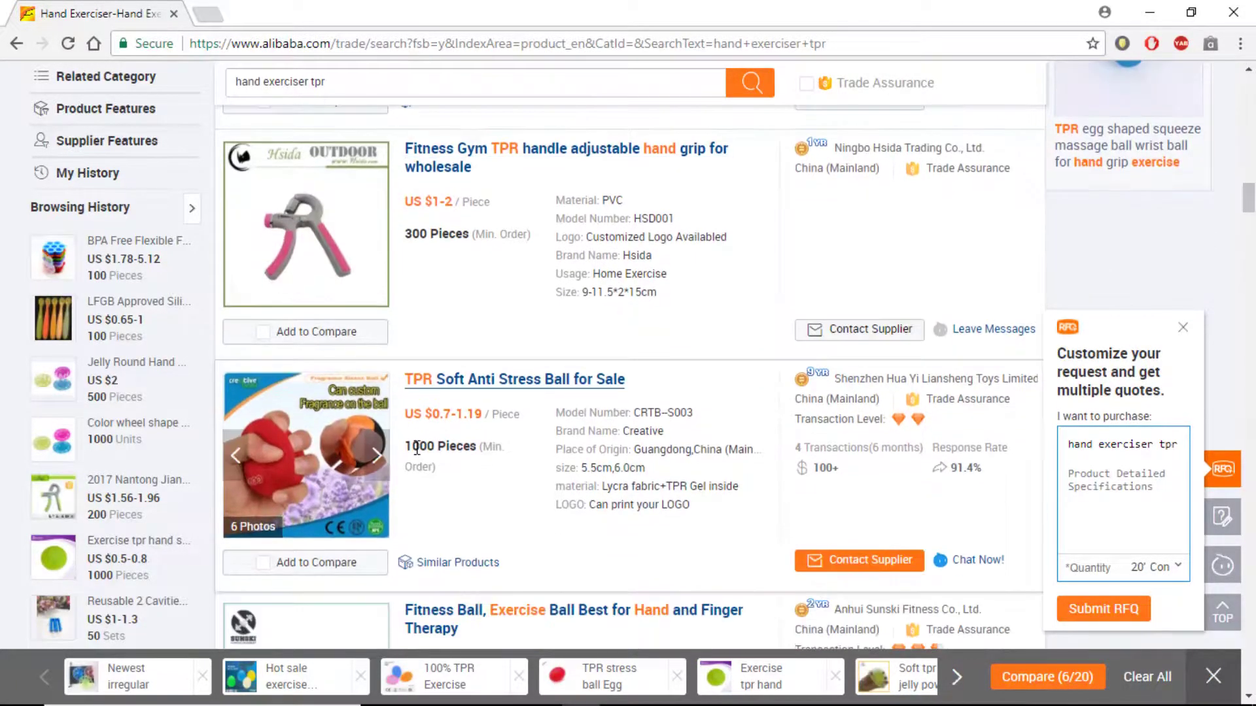
scroll(424, 456, down, 10)
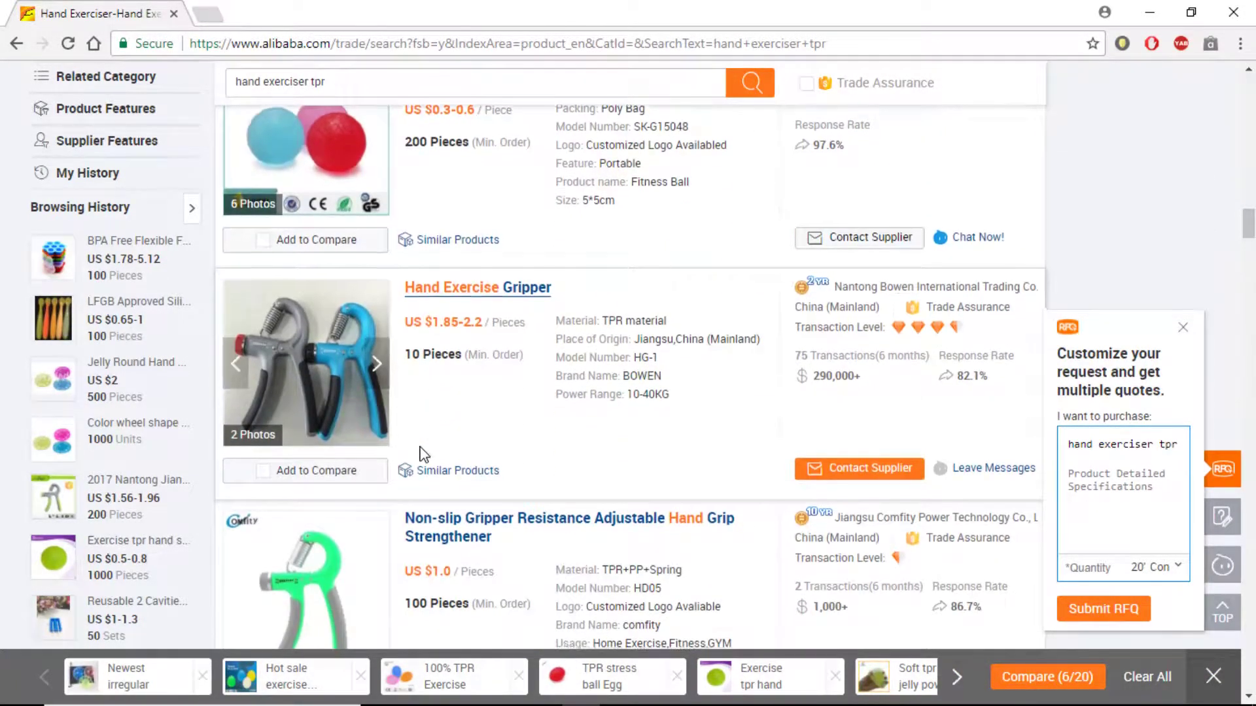
scroll(413, 451, down, 8)
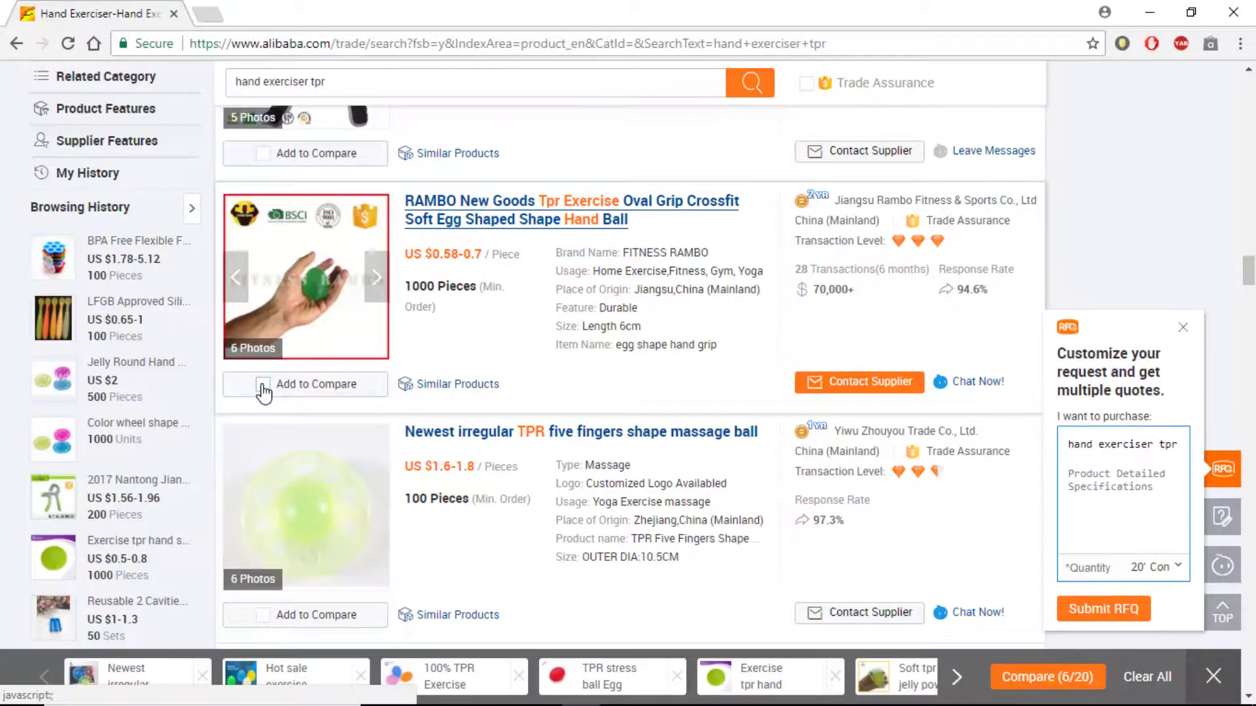
click(262, 386)
scroll(268, 366, down, 4)
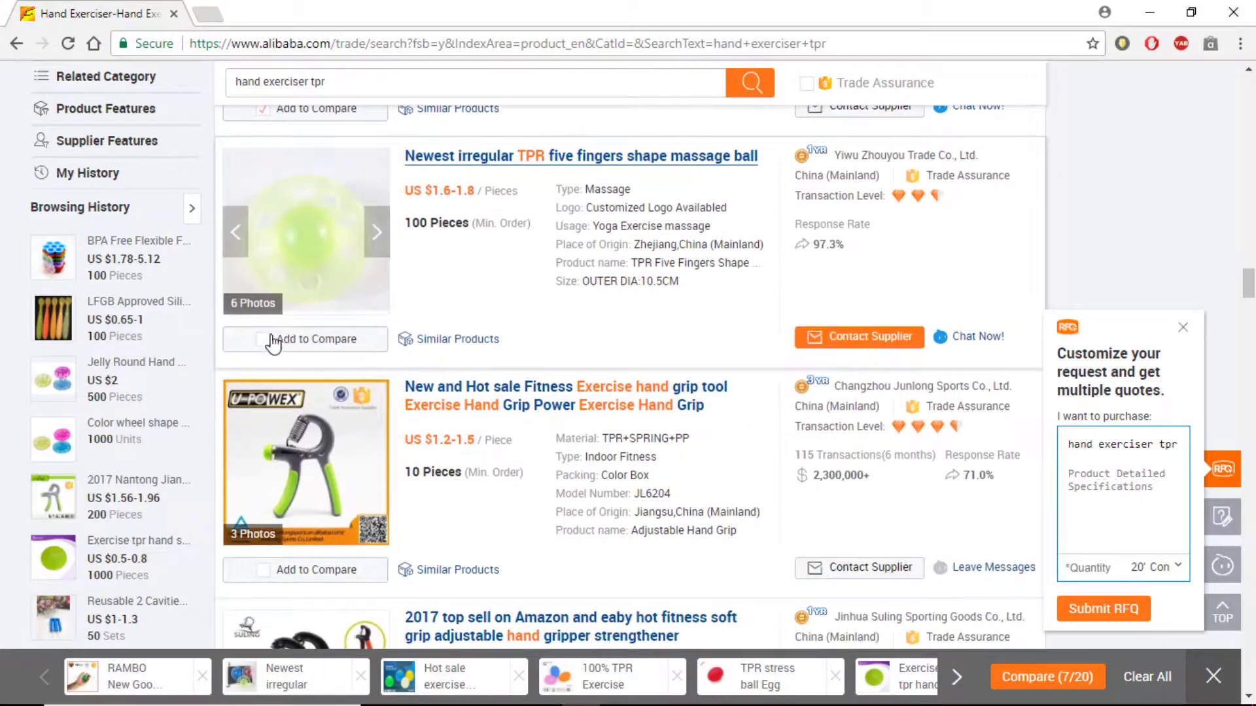
click(270, 339)
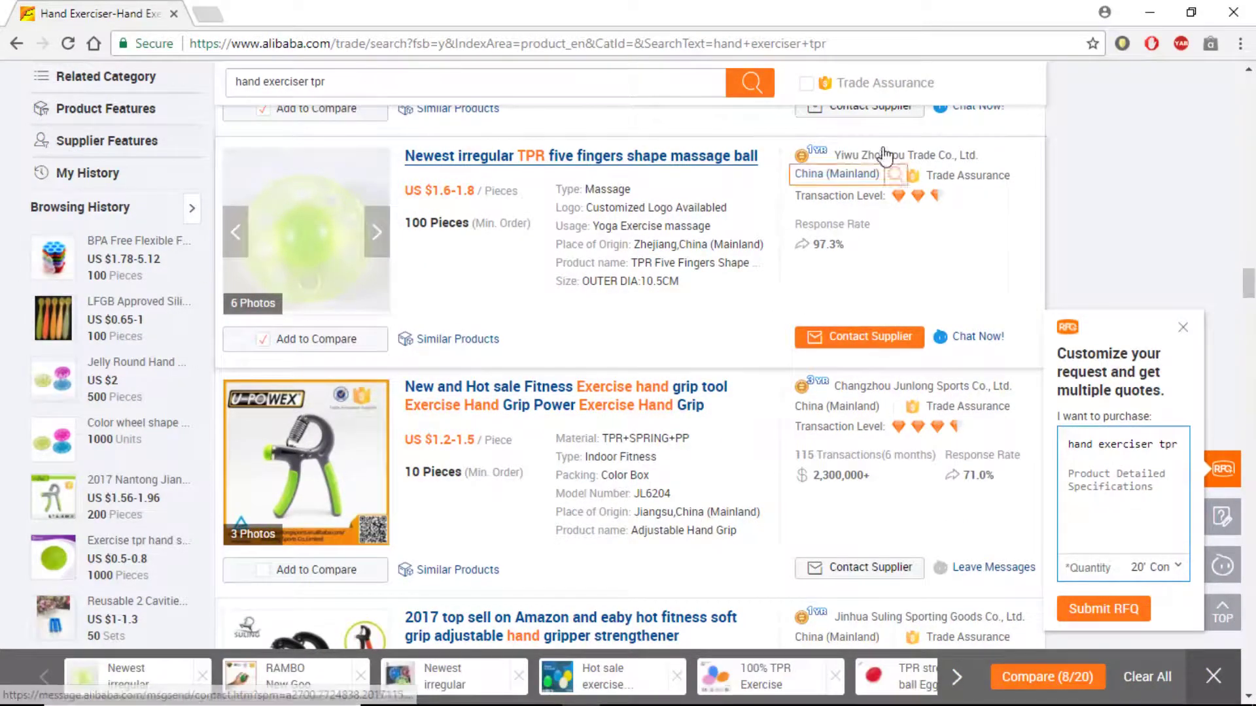
Step: Add the SP-PB1 squeeze hand exercise ball and the 2017 New Arrival TPR Hand Grip Finger Exerciser to the comparison
scroll(844, 166, down, 8)
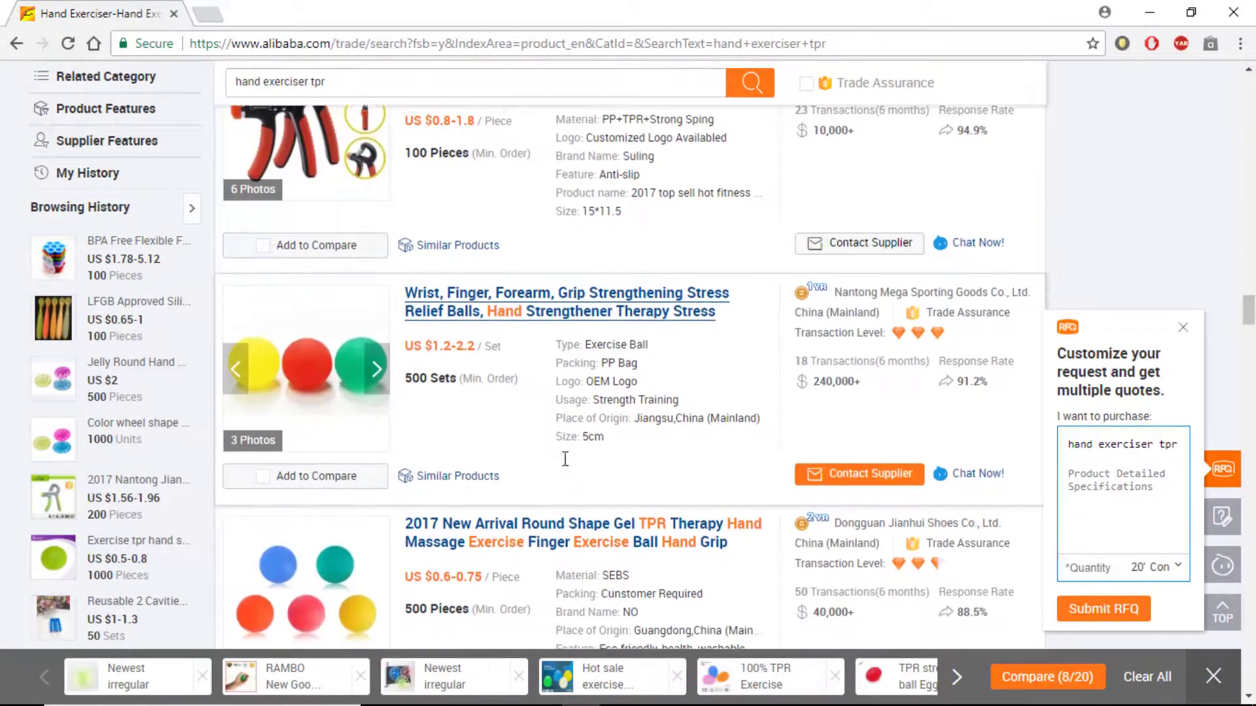
scroll(565, 458, down, 6)
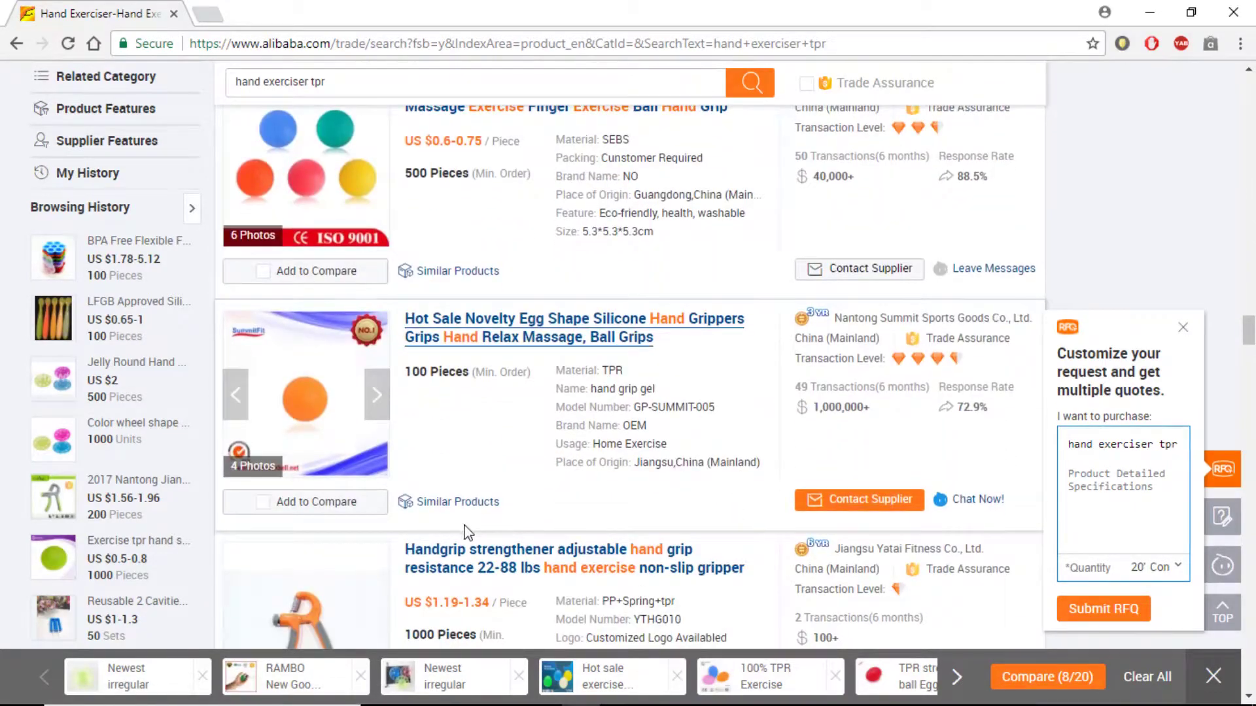
scroll(466, 531, down, 3)
scroll(523, 471, down, 4)
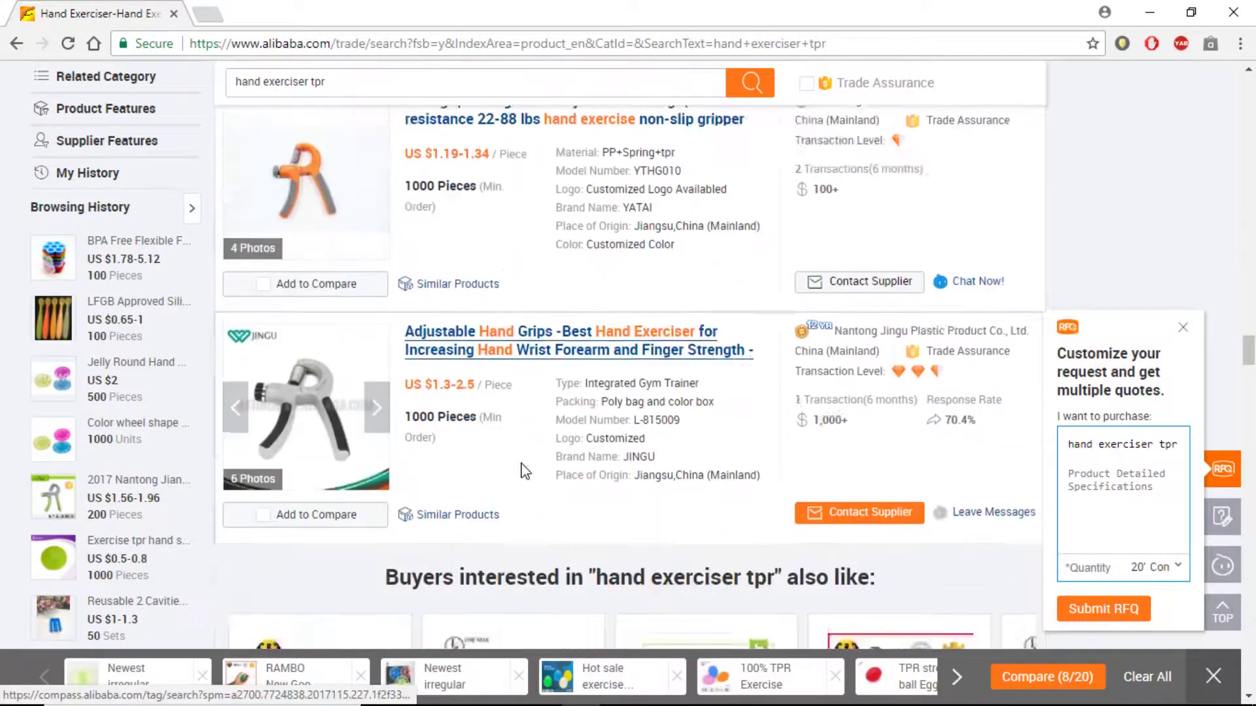
scroll(523, 471, down, 3)
scroll(491, 367, down, 12)
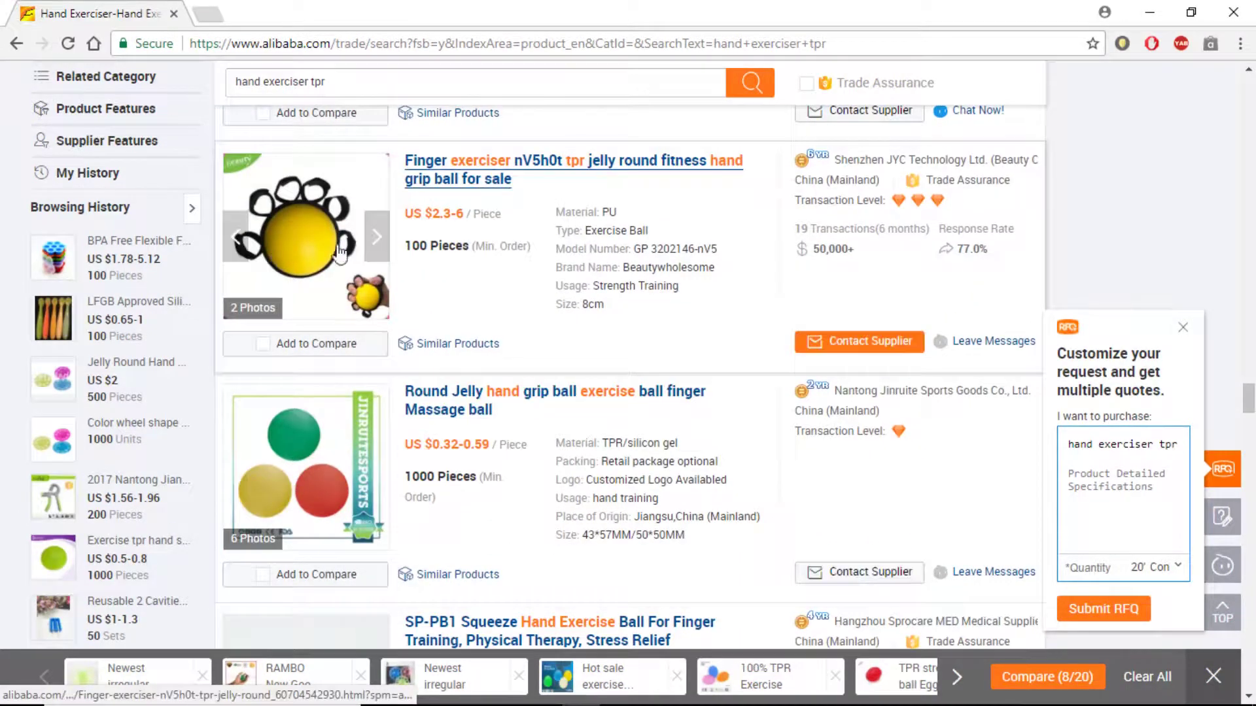
scroll(497, 242, down, 5)
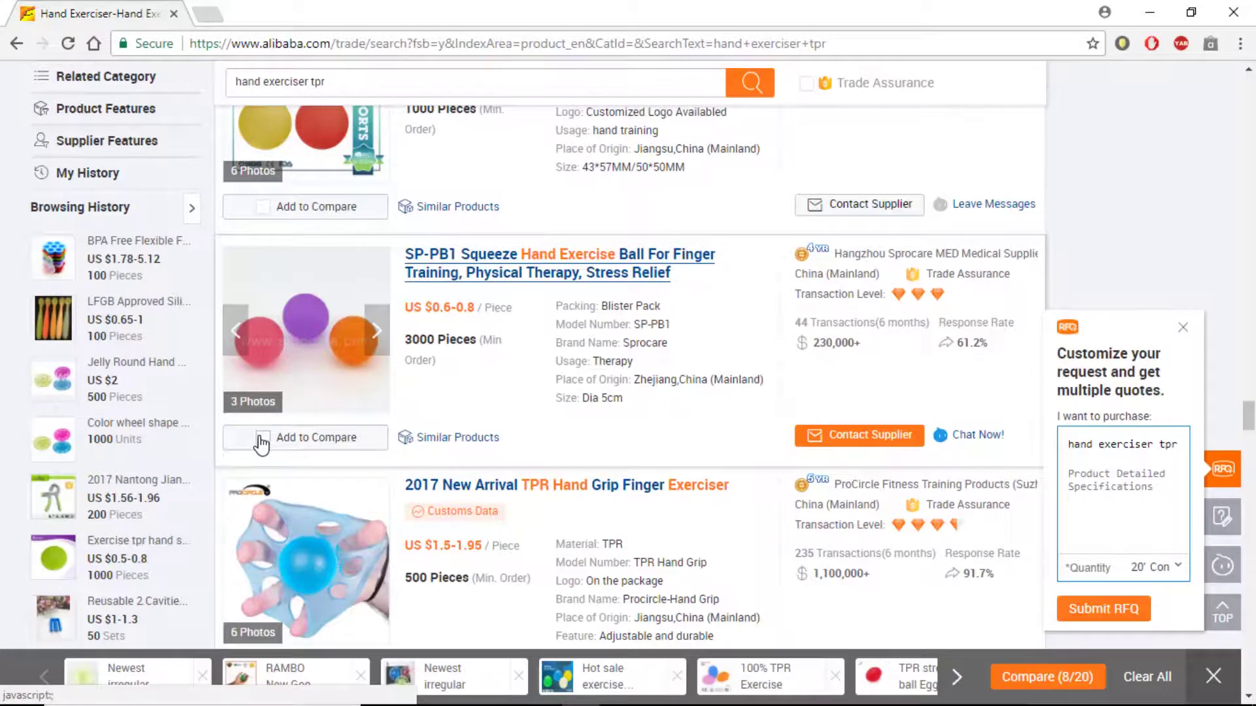
scroll(354, 421, down, 3)
click(269, 486)
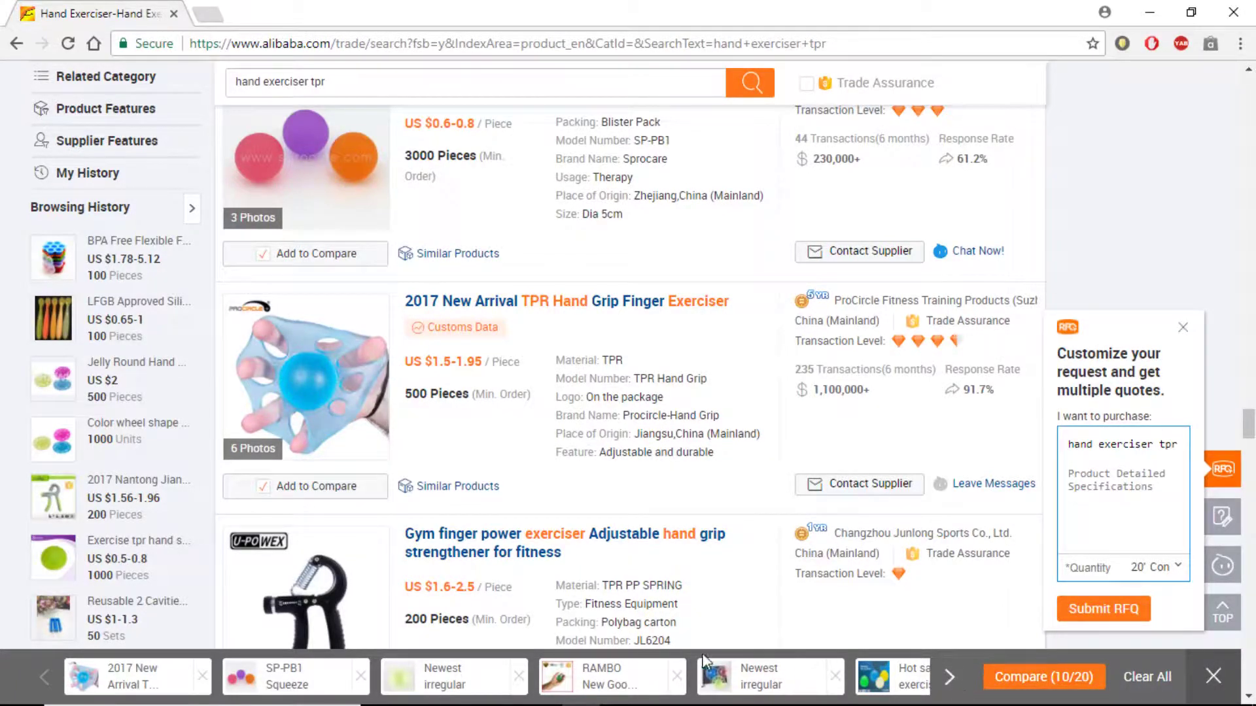
Step: Open the comparison of the shortlisted products and look through their product and supplier features
click(1024, 680)
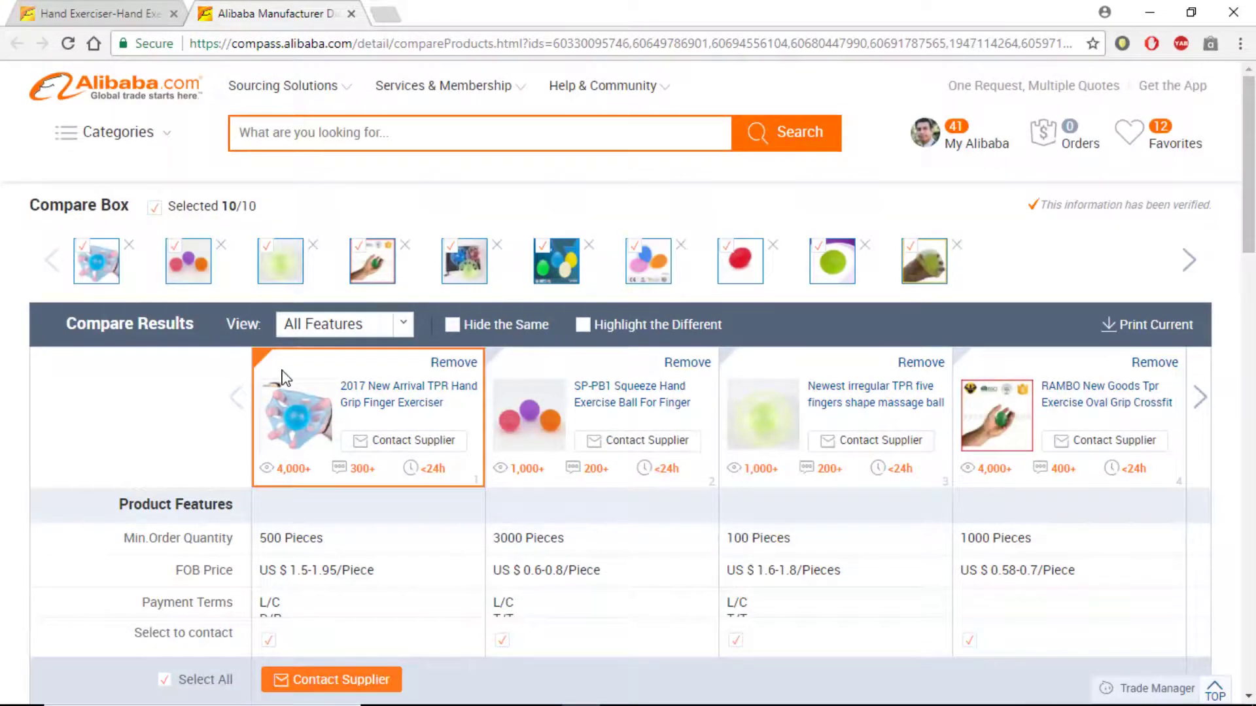
scroll(281, 418, down, 1)
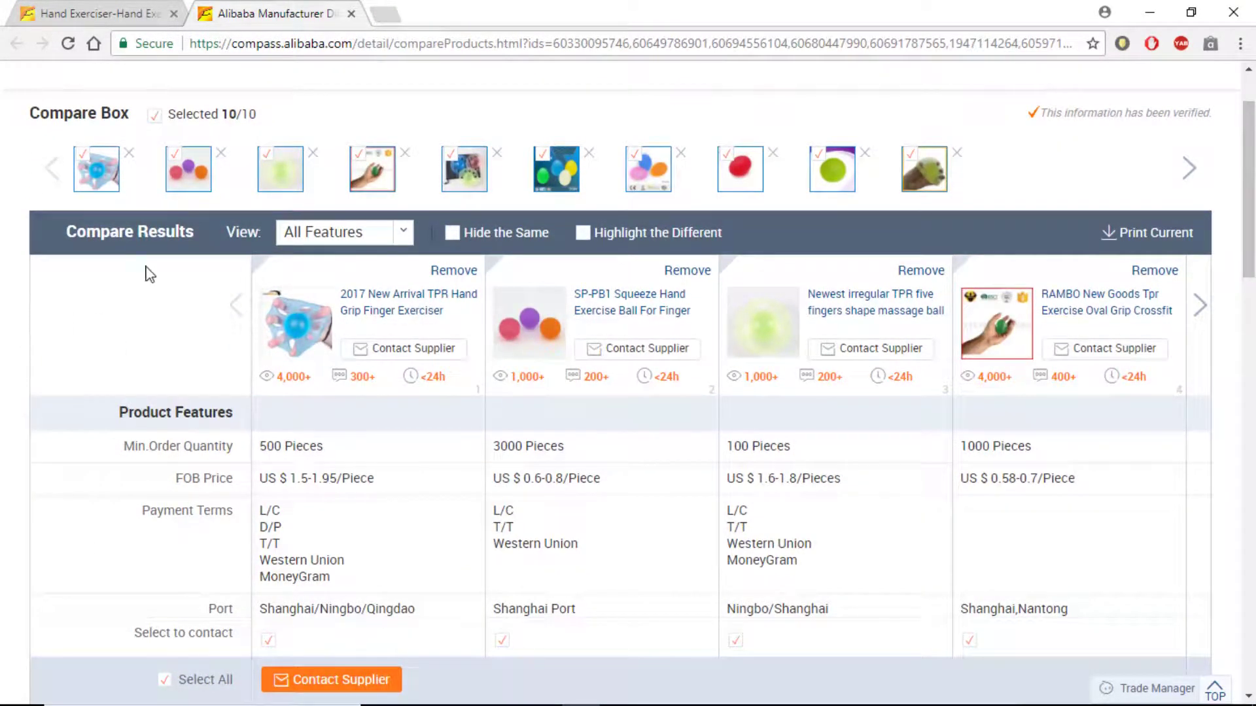
scroll(395, 421, down, 1)
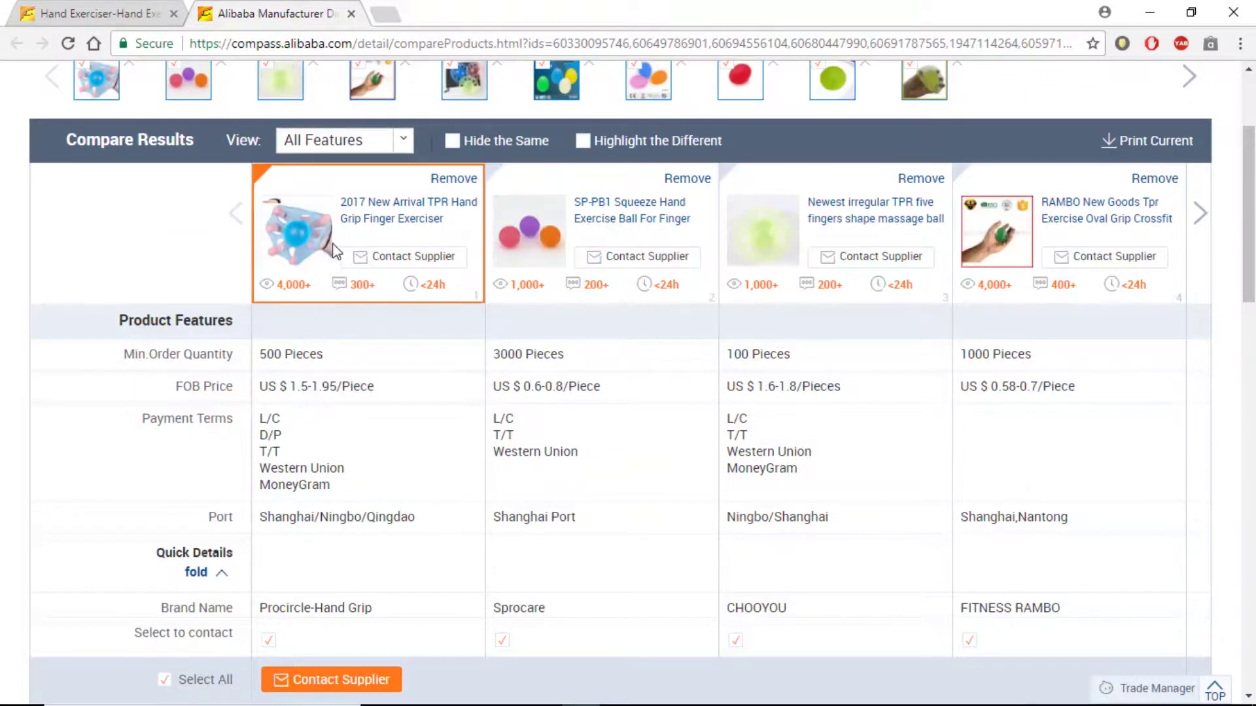
scroll(826, 357, down, 3)
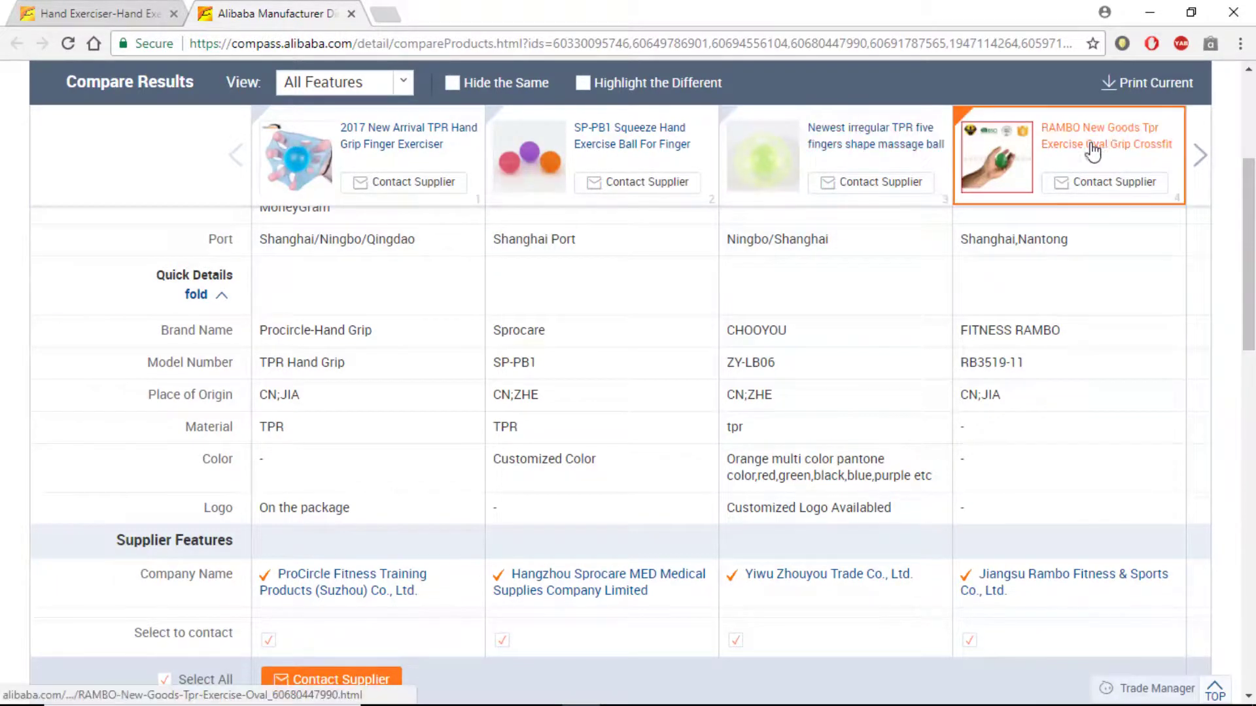
click(1192, 157)
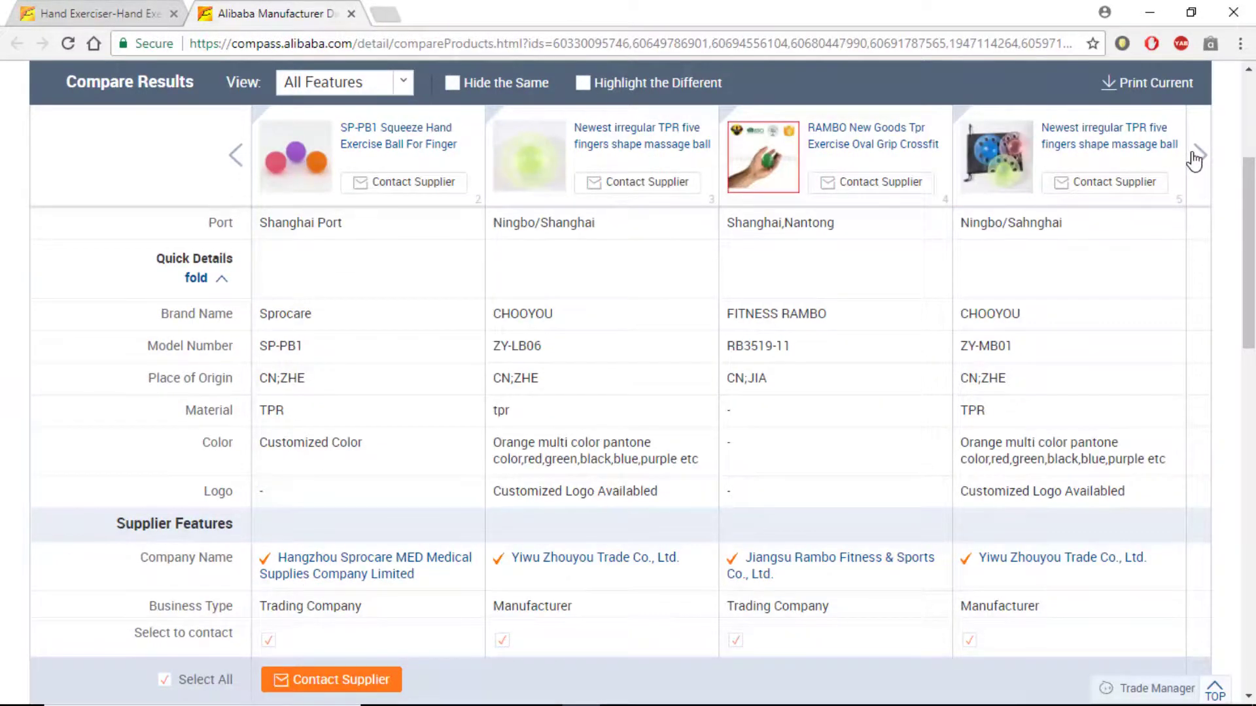
click(237, 164)
scroll(242, 172, down, 1)
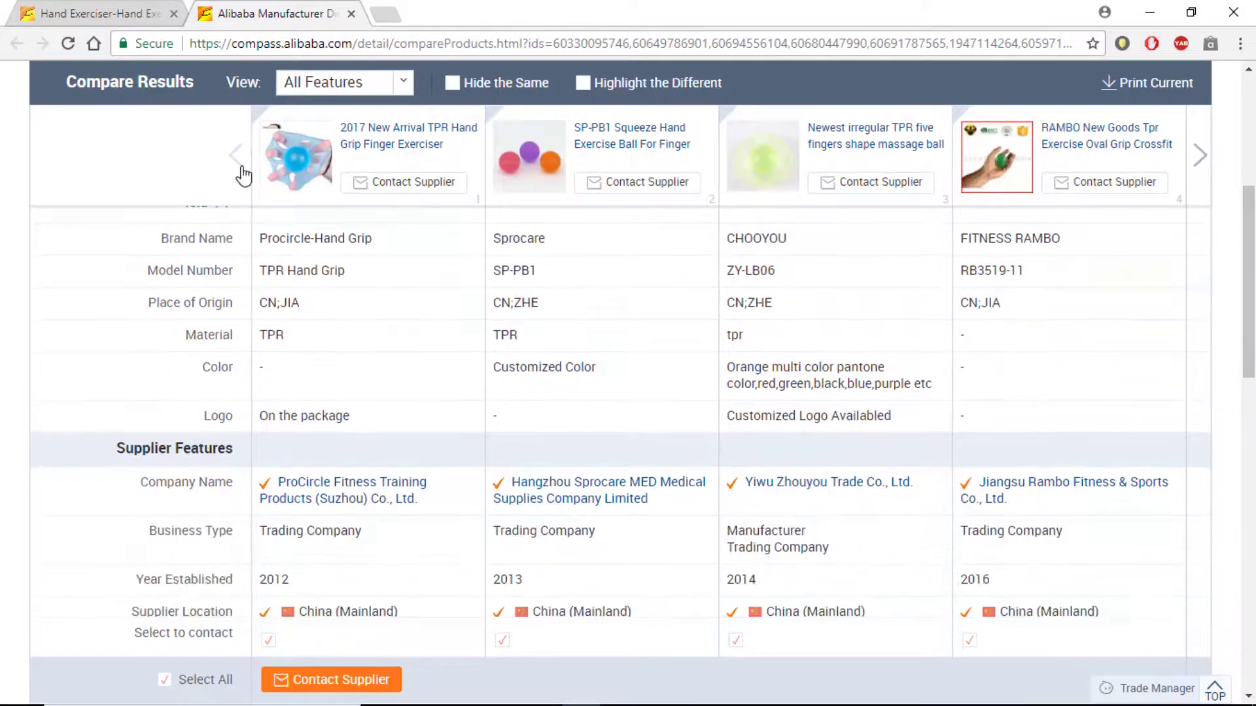
scroll(244, 175, up, 5)
scroll(245, 330, down, 1)
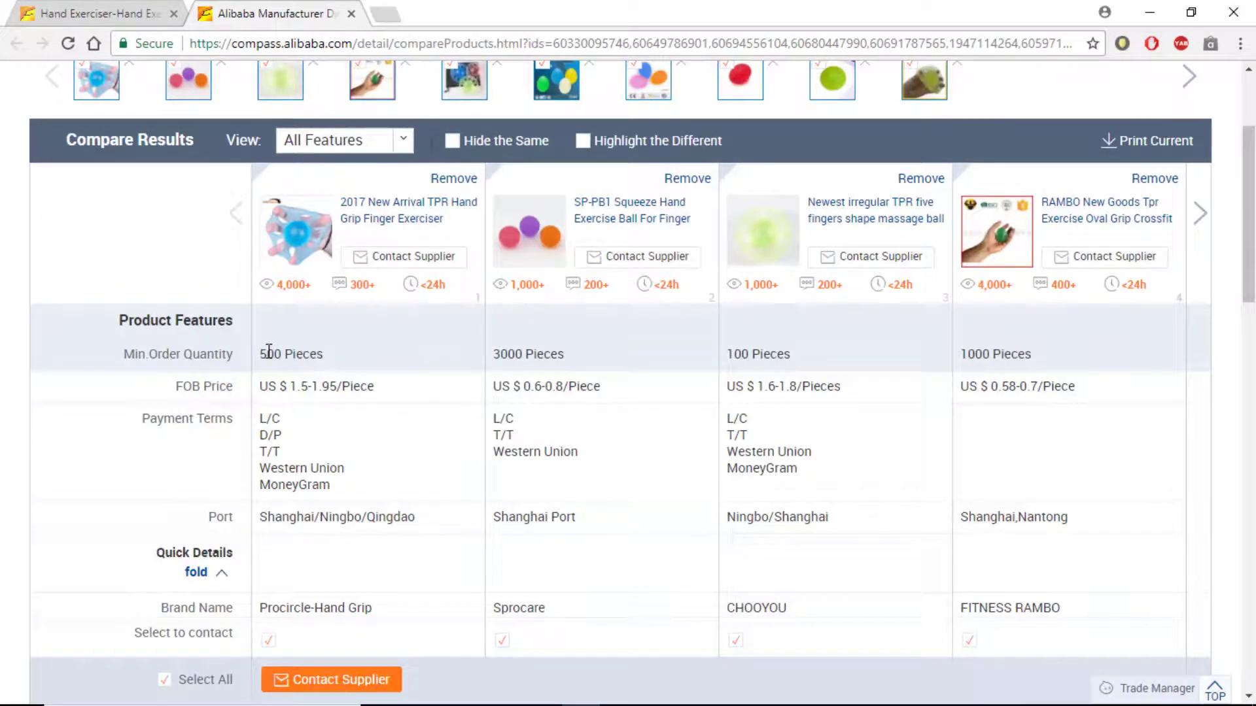
Step: Compare the minimum order quantities and FOB prices of the first three products, highlighting the figures while reading
drag(260, 354, 493, 355)
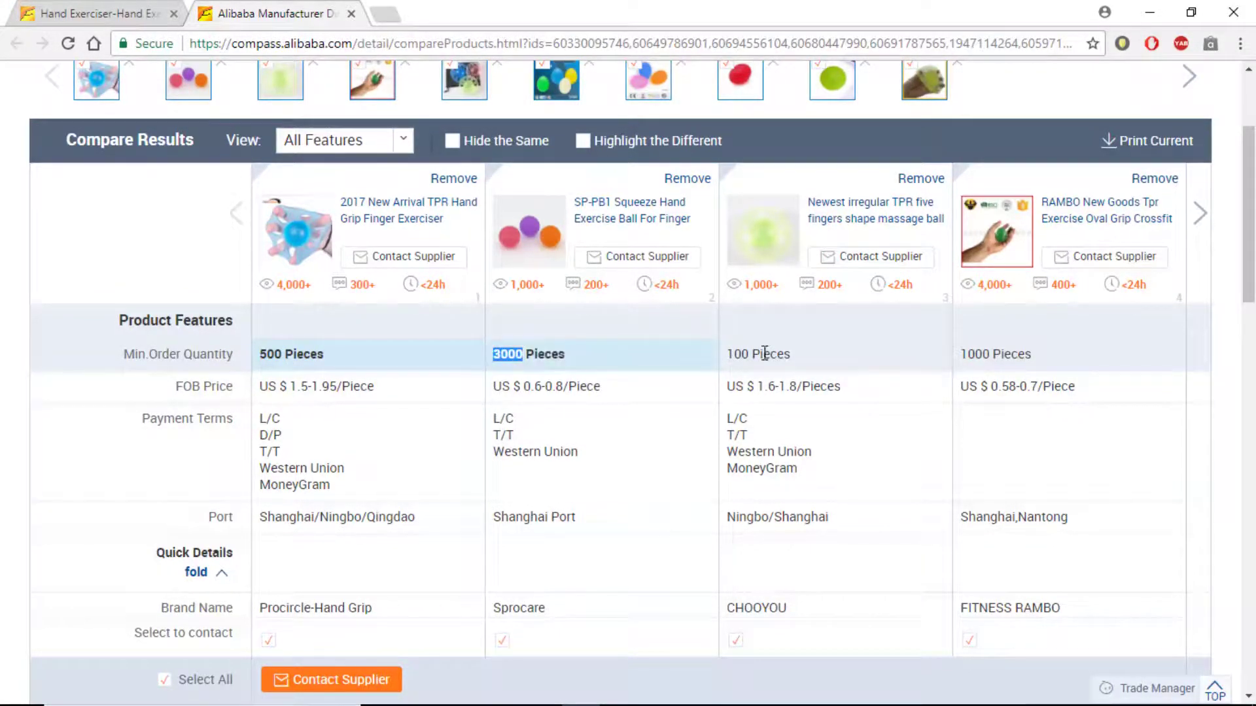
drag(752, 357, 726, 356)
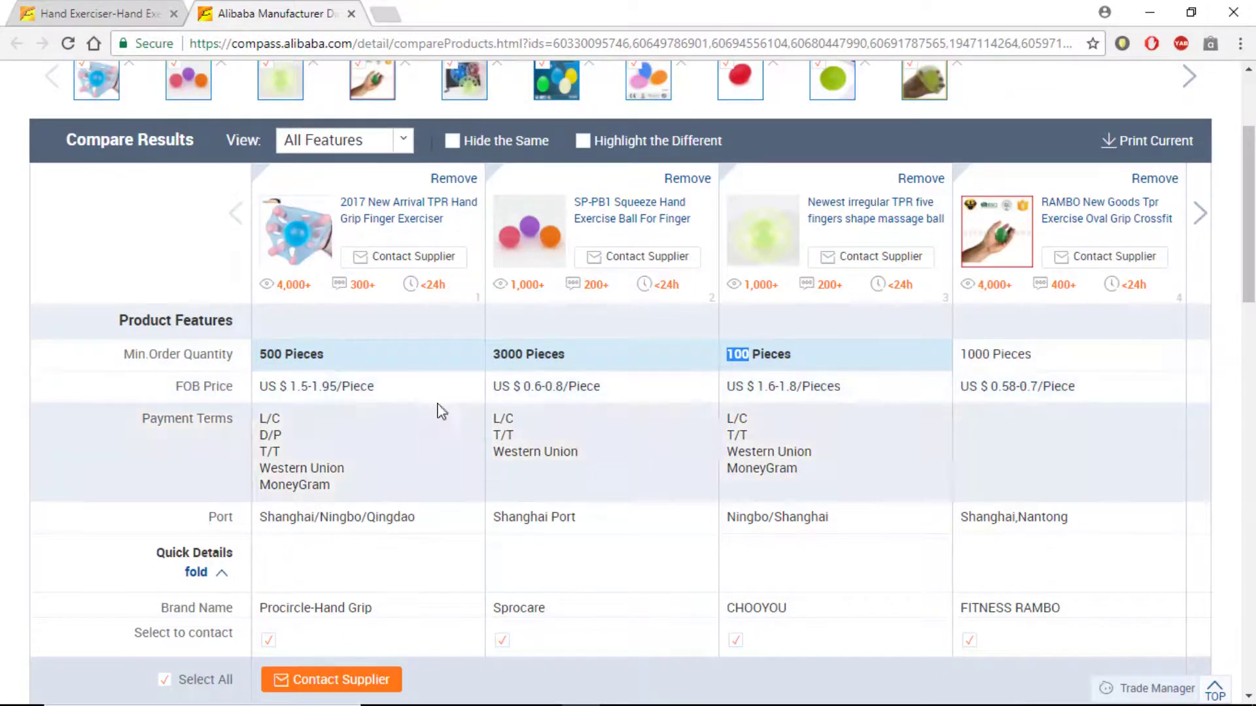
scroll(302, 381, down, 4)
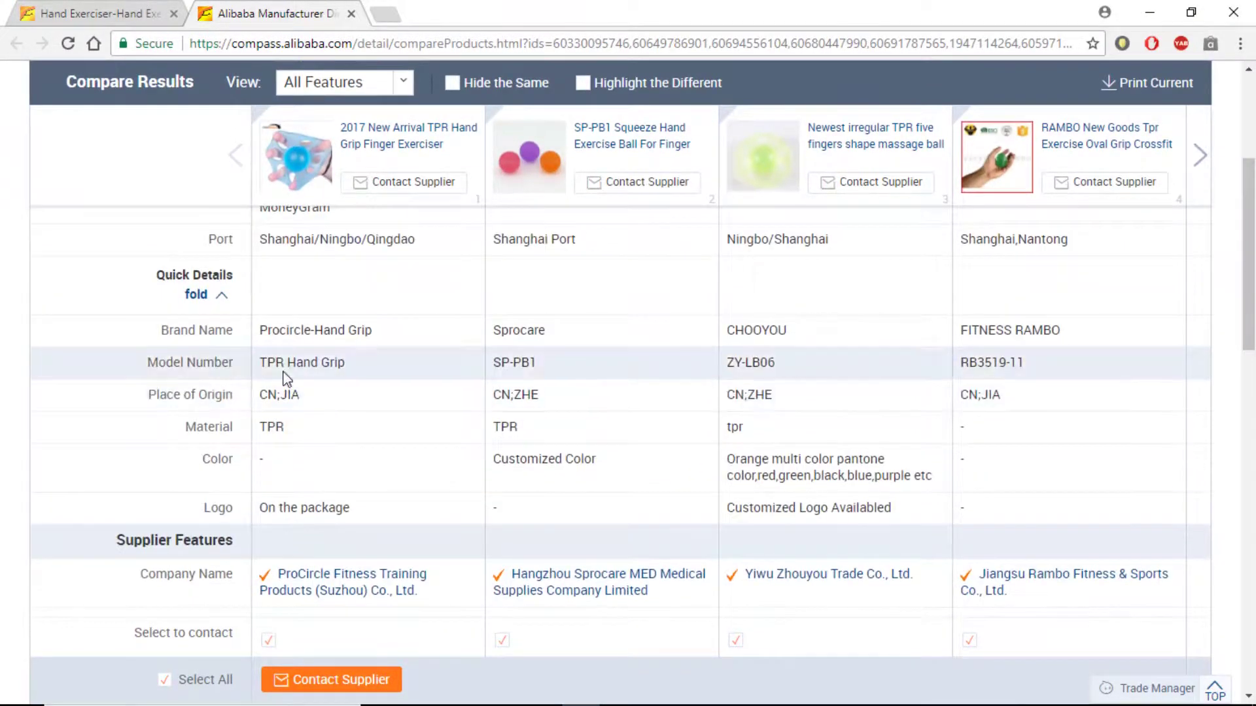
scroll(258, 288, up, 4)
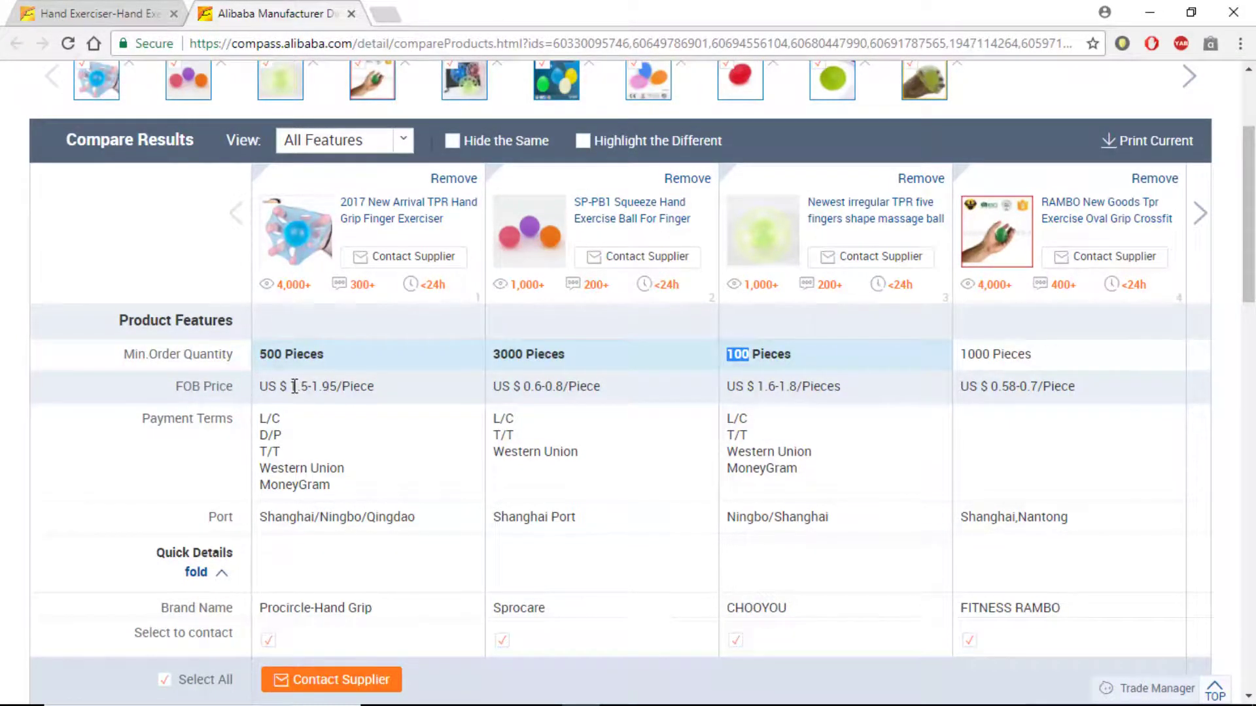
drag(294, 387, 322, 391)
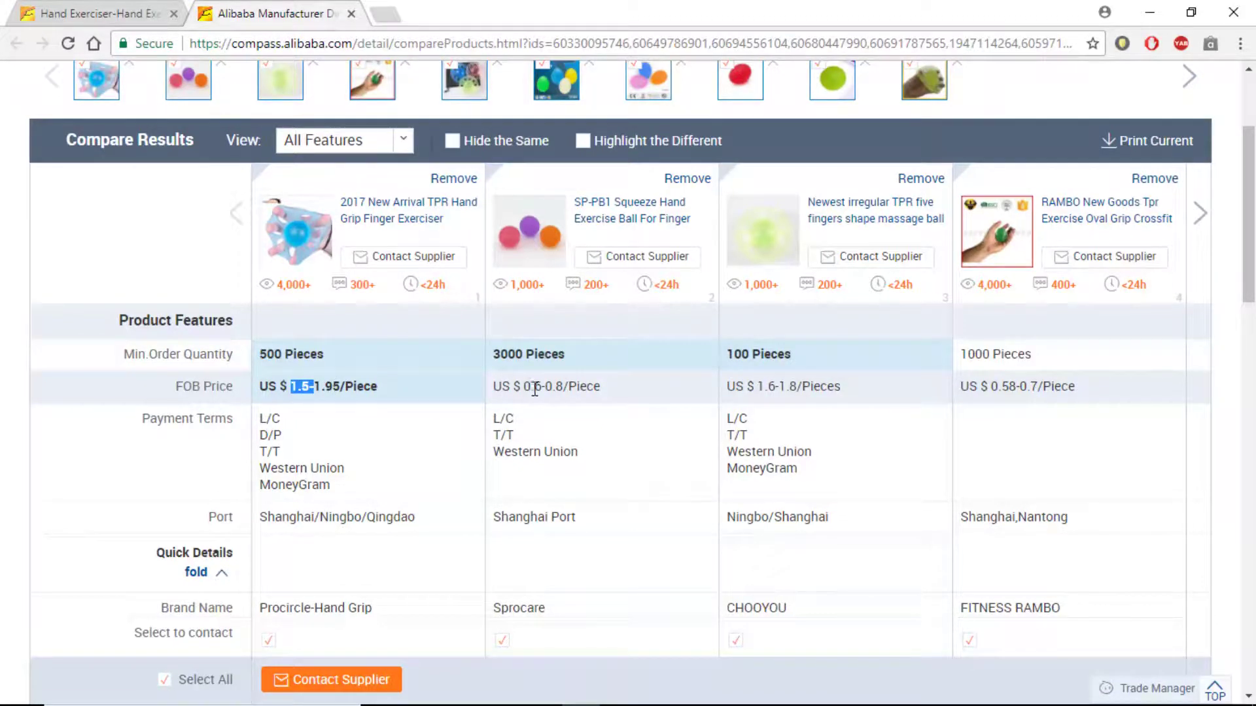
drag(529, 387, 555, 387)
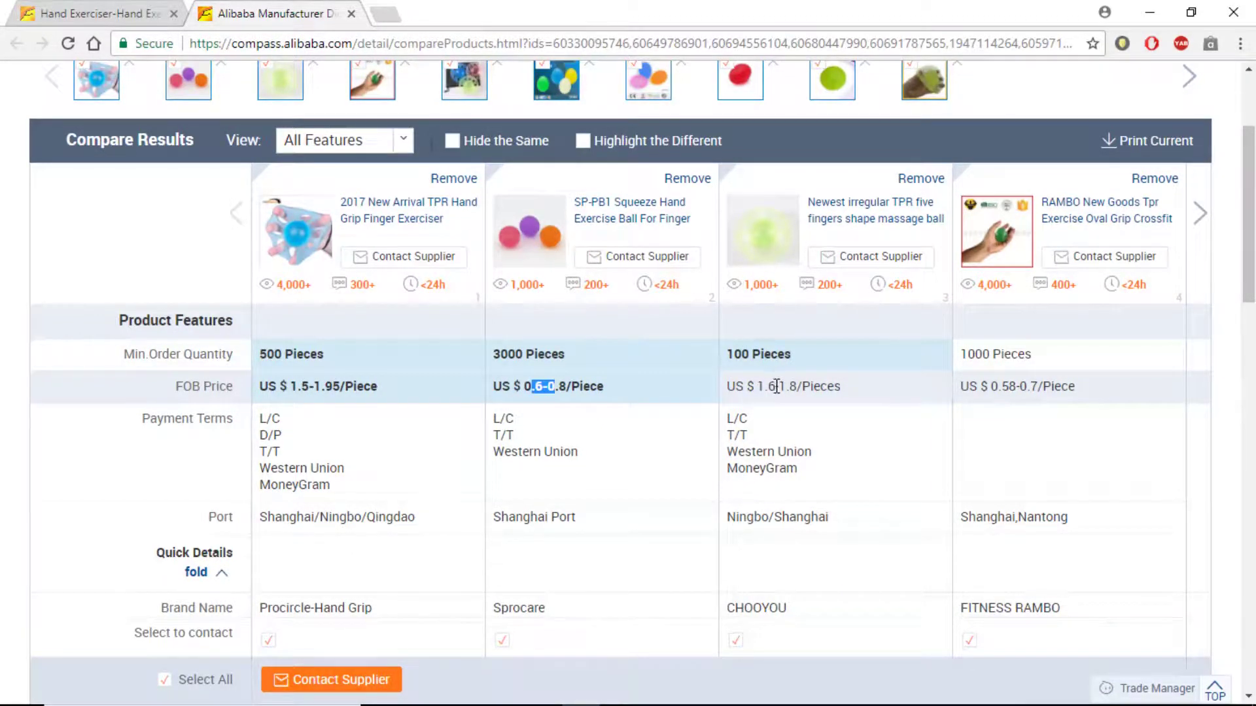
drag(776, 387, 754, 387)
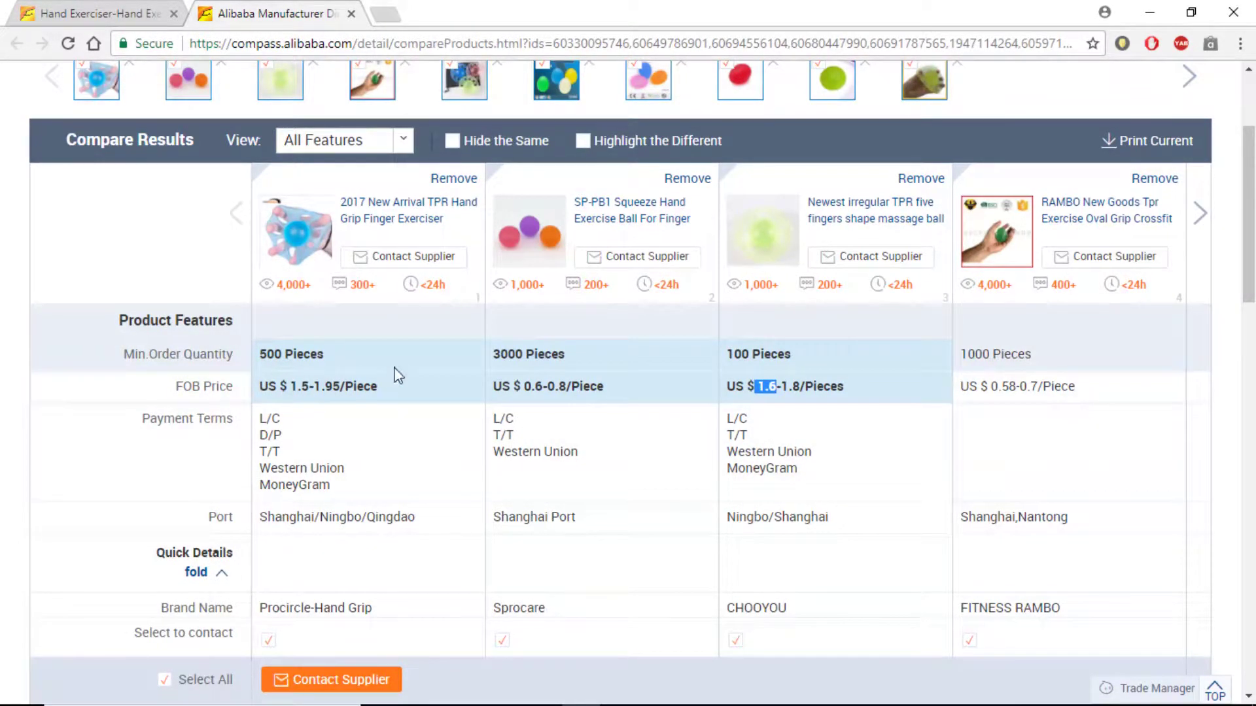
scroll(441, 370, up, 3)
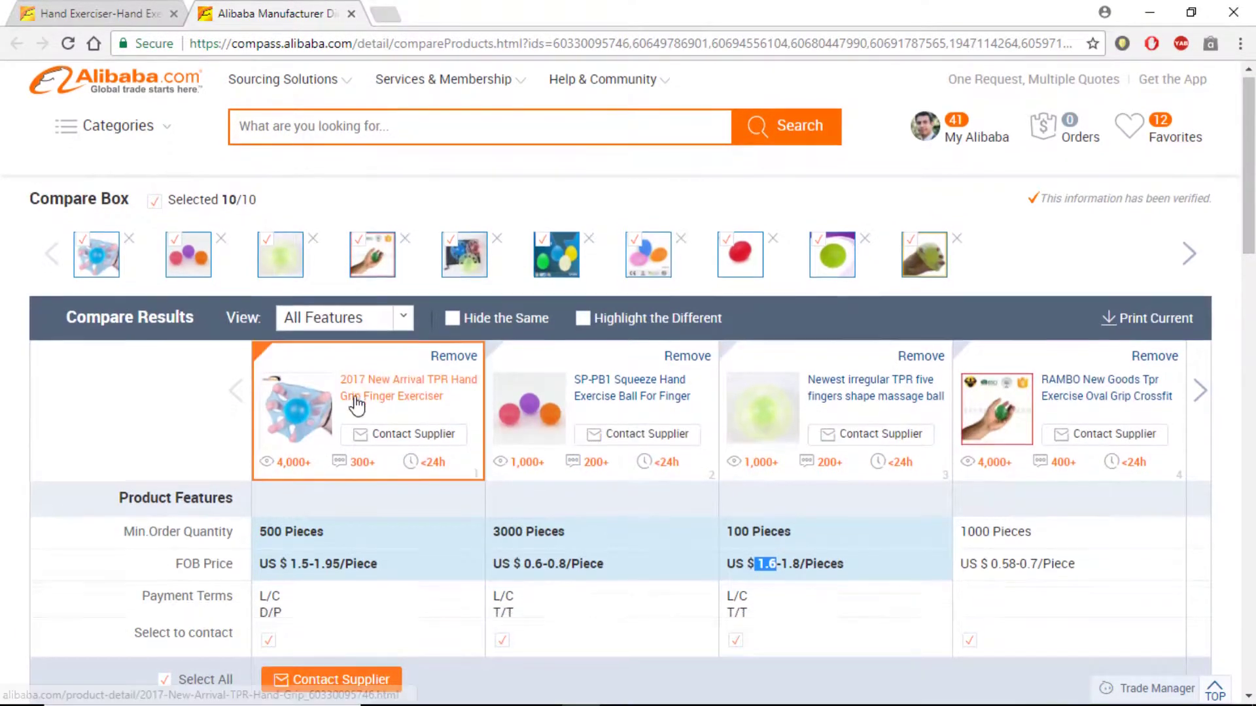
Step: Look through the payment terms, ports, quick details and supplier features of the compared products
scroll(224, 412, down, 1)
scroll(237, 448, down, 1)
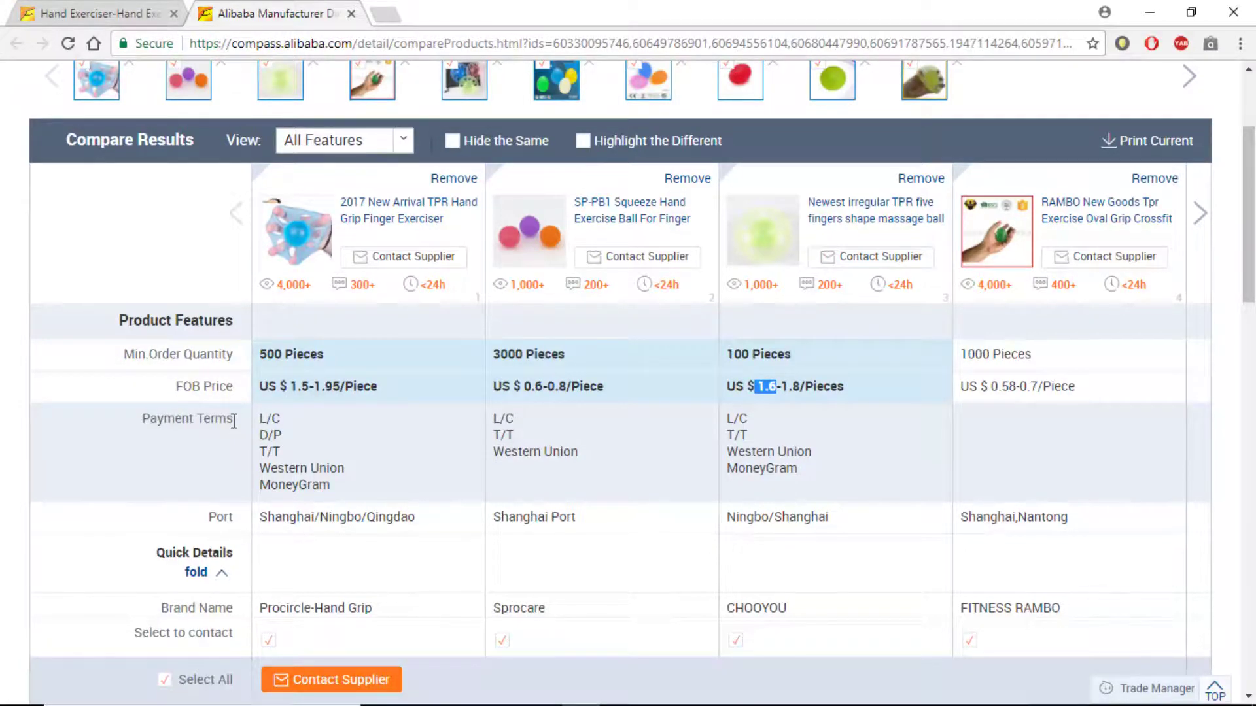
scroll(234, 421, down, 3)
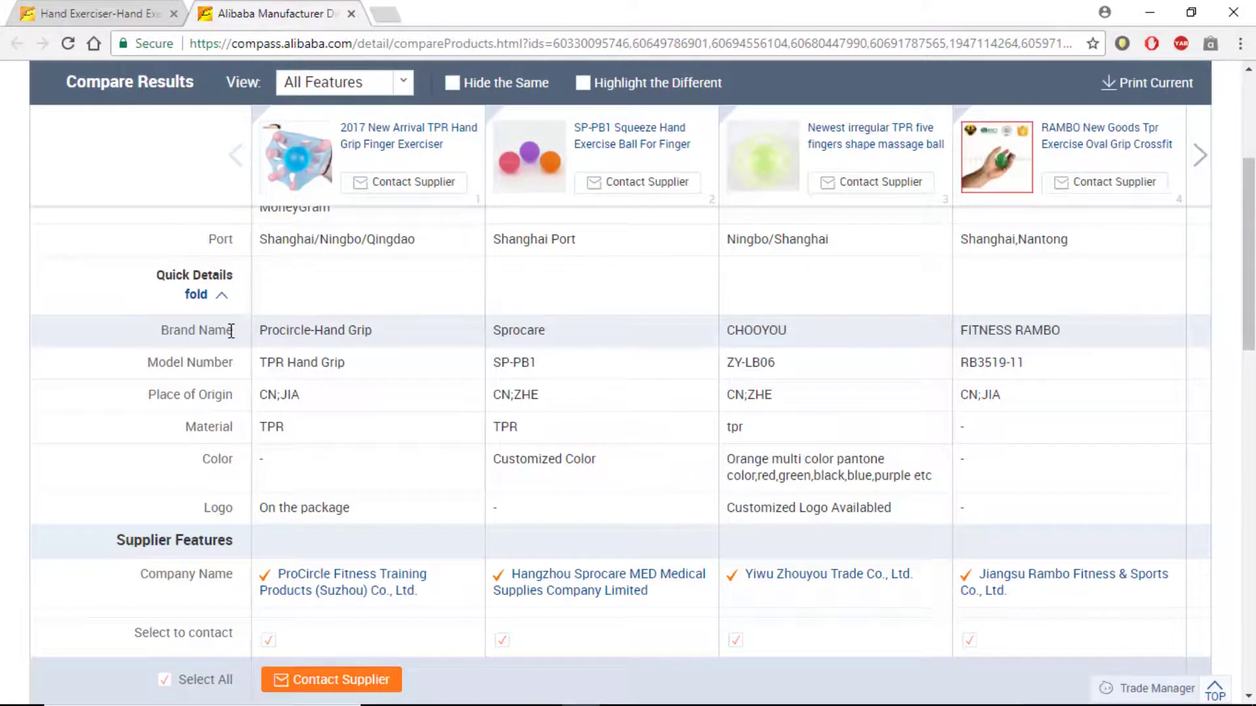
scroll(231, 331, down, 1)
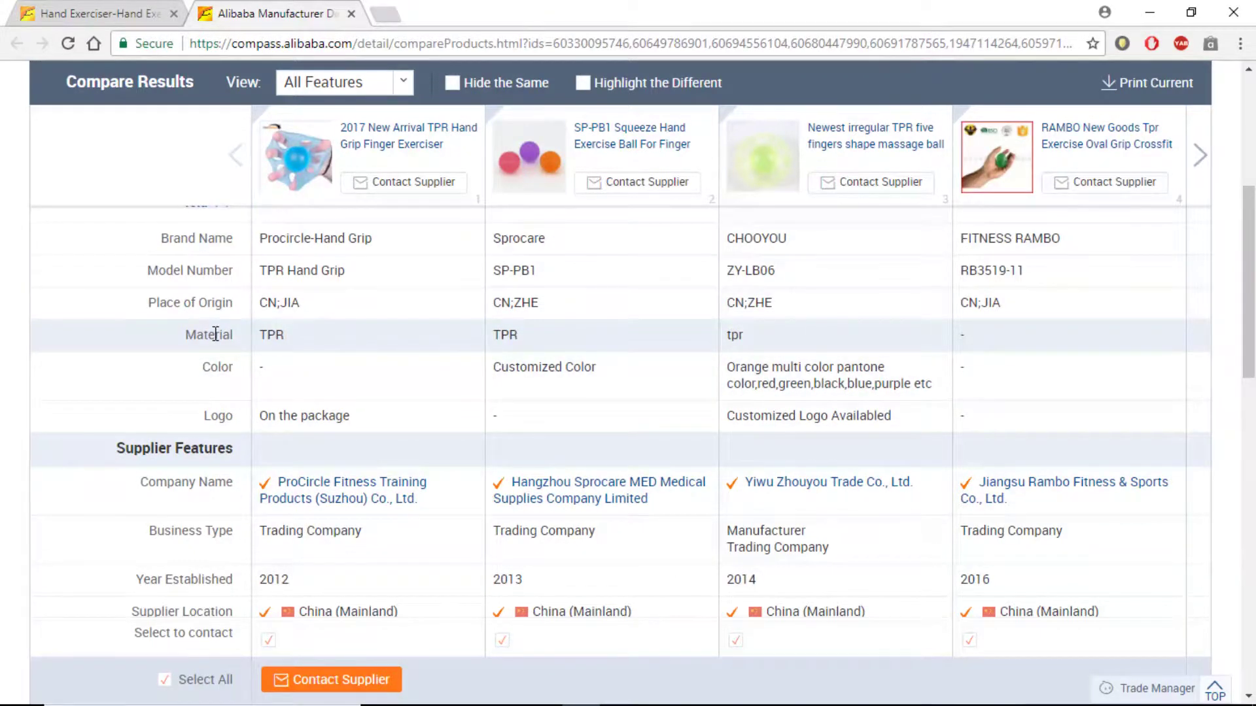
scroll(215, 334, down, 3)
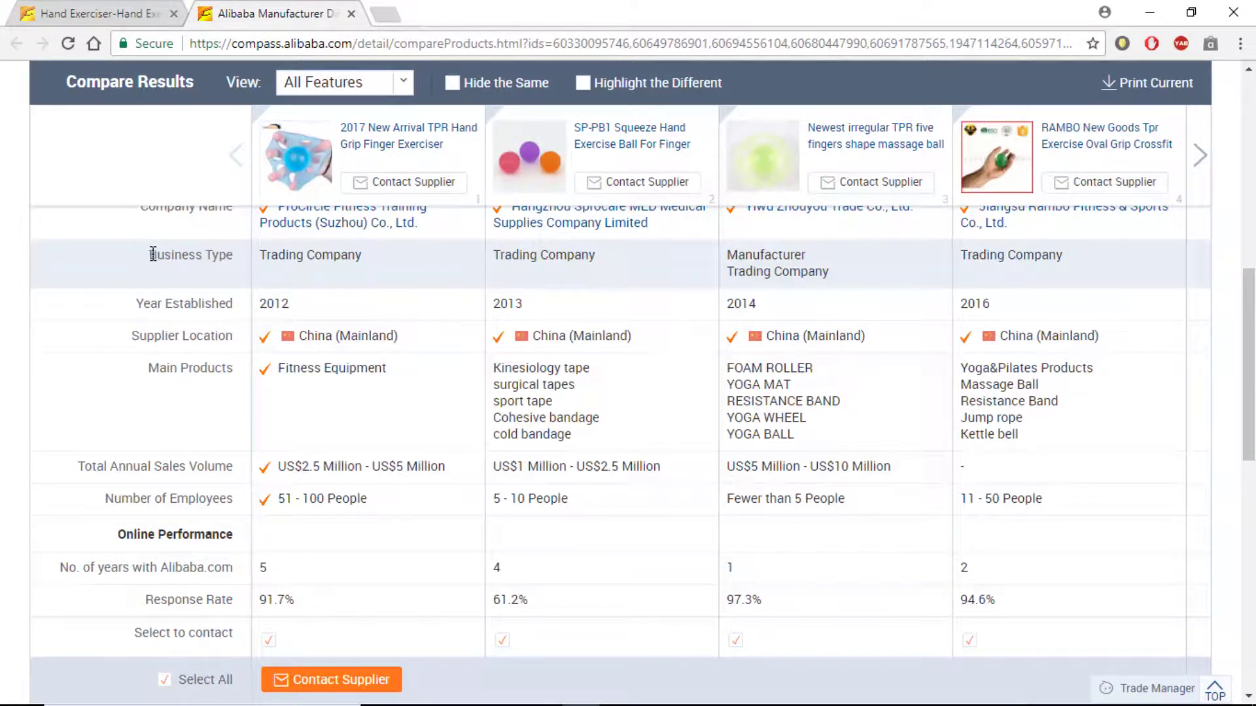
Step: Check the suppliers' business types and deselect the trading-only suppliers of the 2017 New Arrival, SP-PB1 and RAMBO products from contact
drag(150, 254, 217, 252)
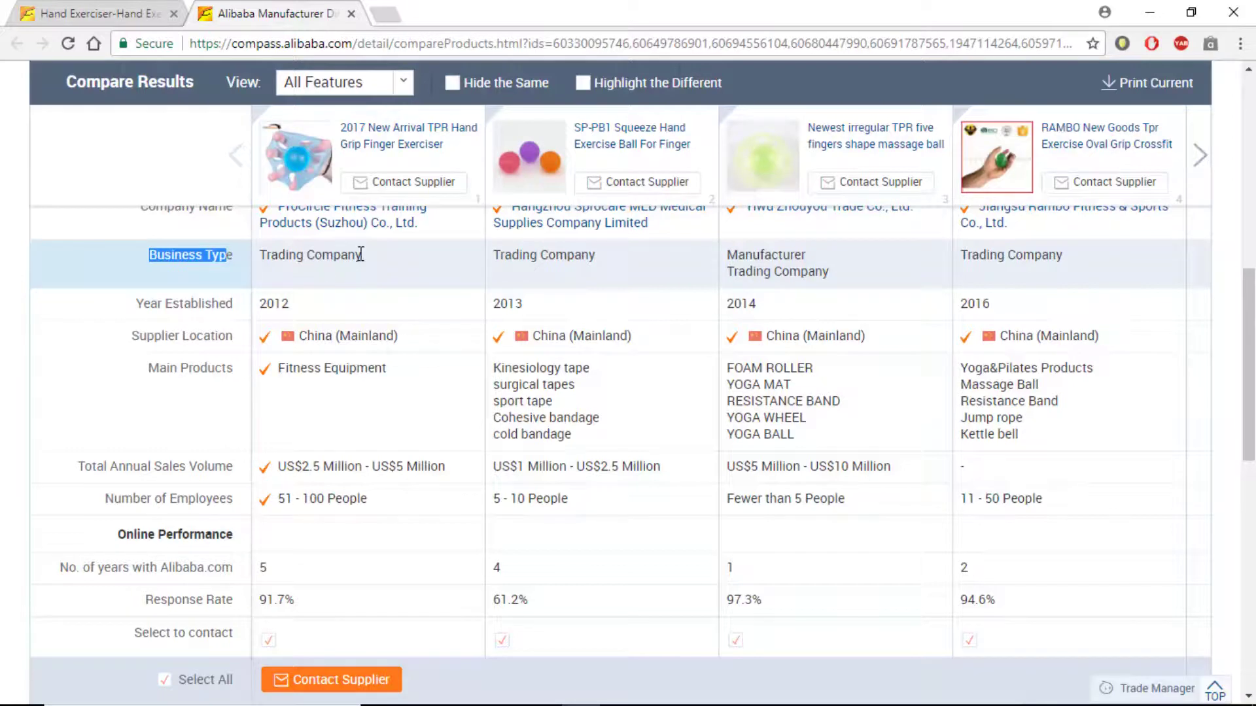
drag(360, 255, 286, 261)
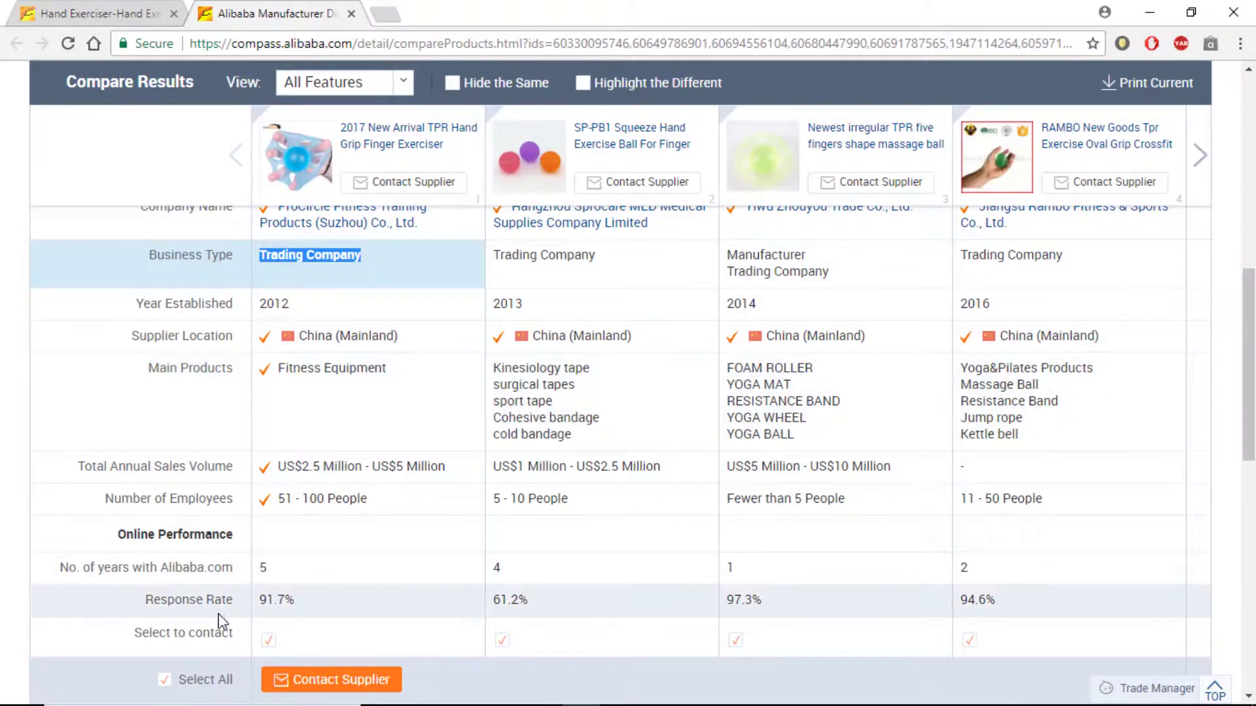
click(268, 638)
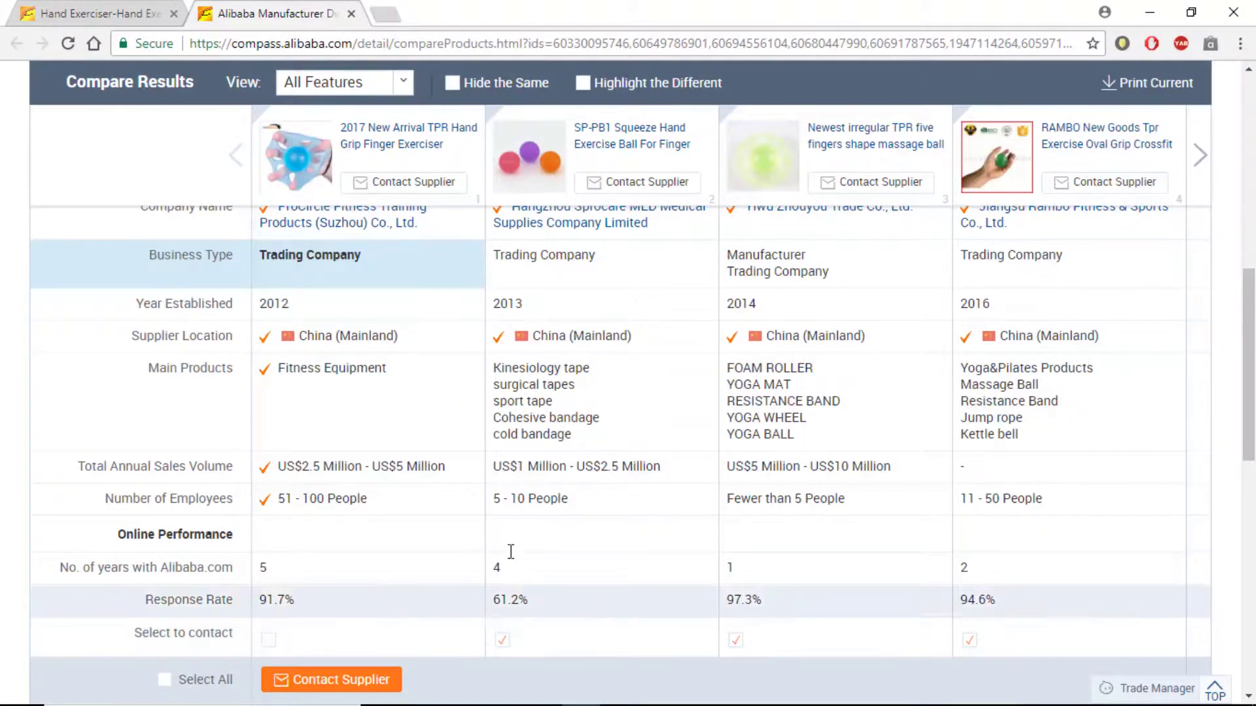
drag(584, 260, 504, 256)
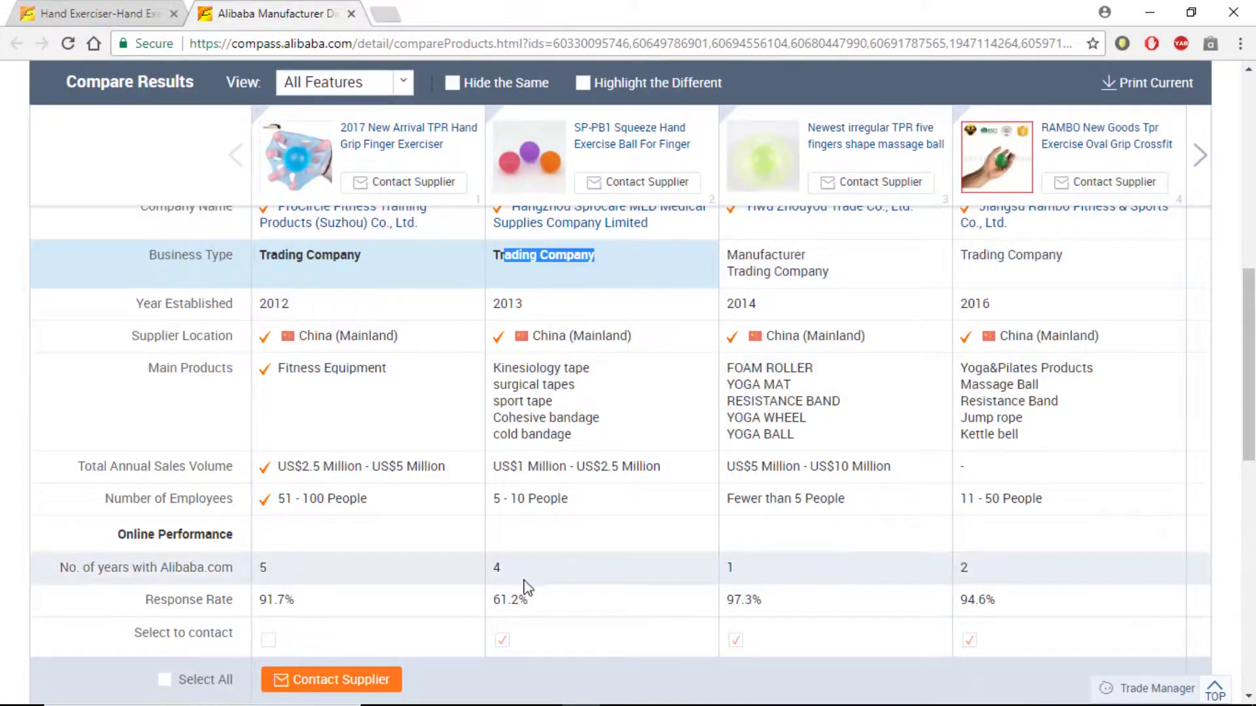
click(502, 639)
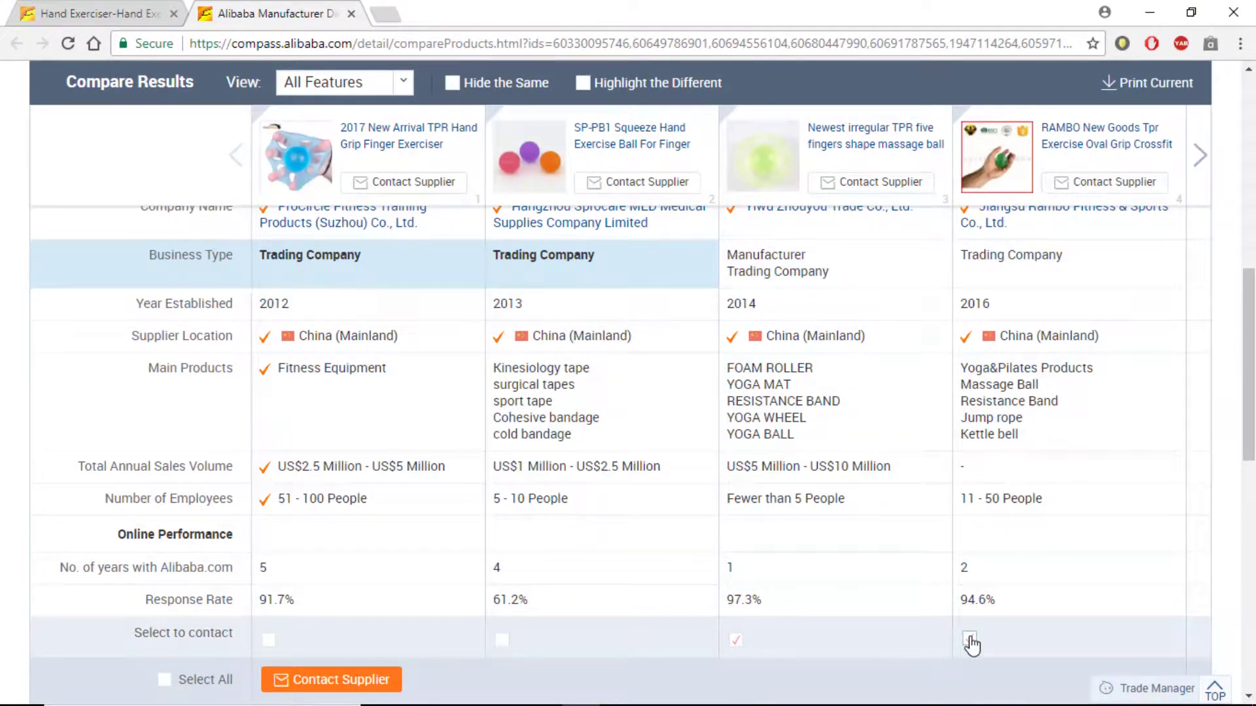
Step: Review the suppliers' performance, export markets and production capability, including the fifth product, and start an inquiry to the selected suppliers
click(1201, 156)
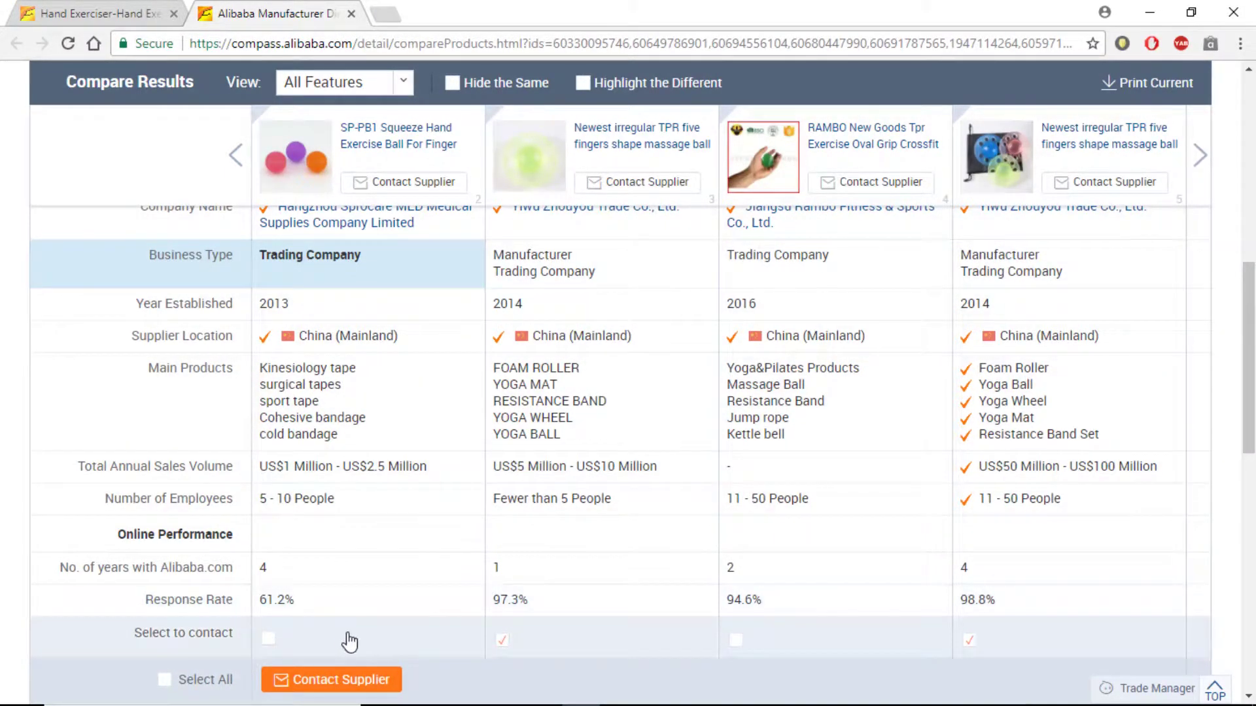
scroll(440, 536, down, 3)
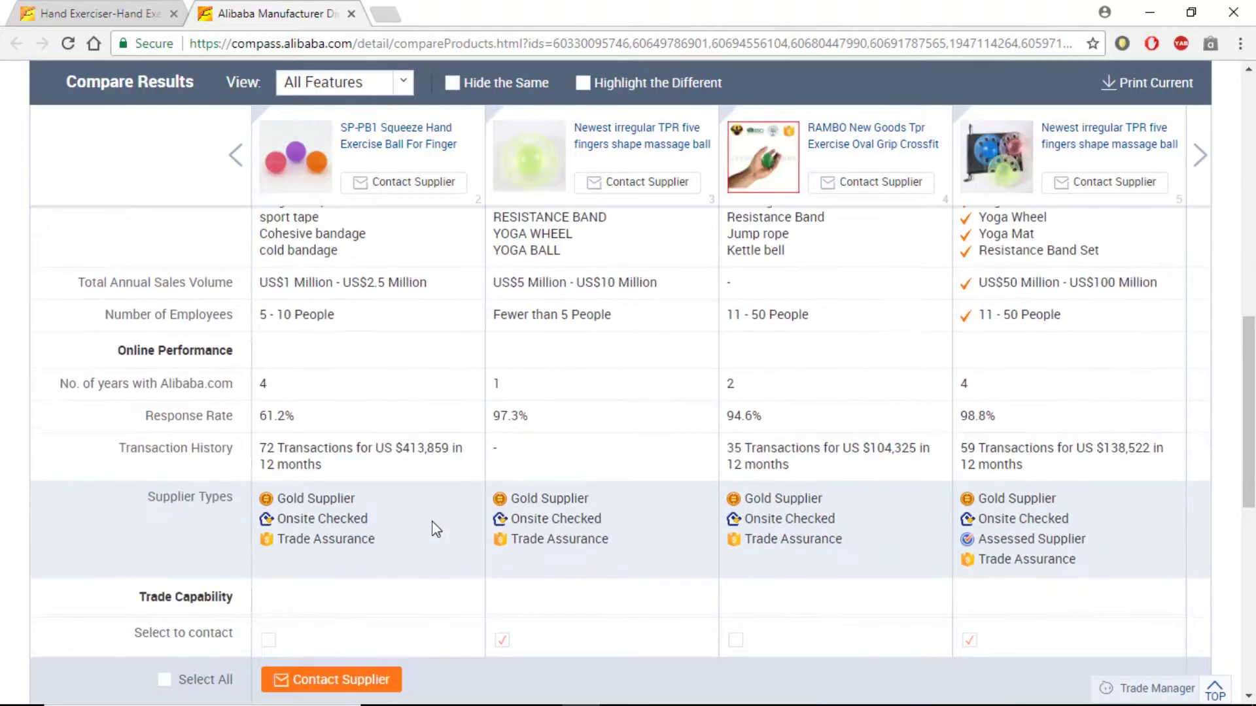
scroll(426, 432, down, 2)
scroll(427, 431, down, 1)
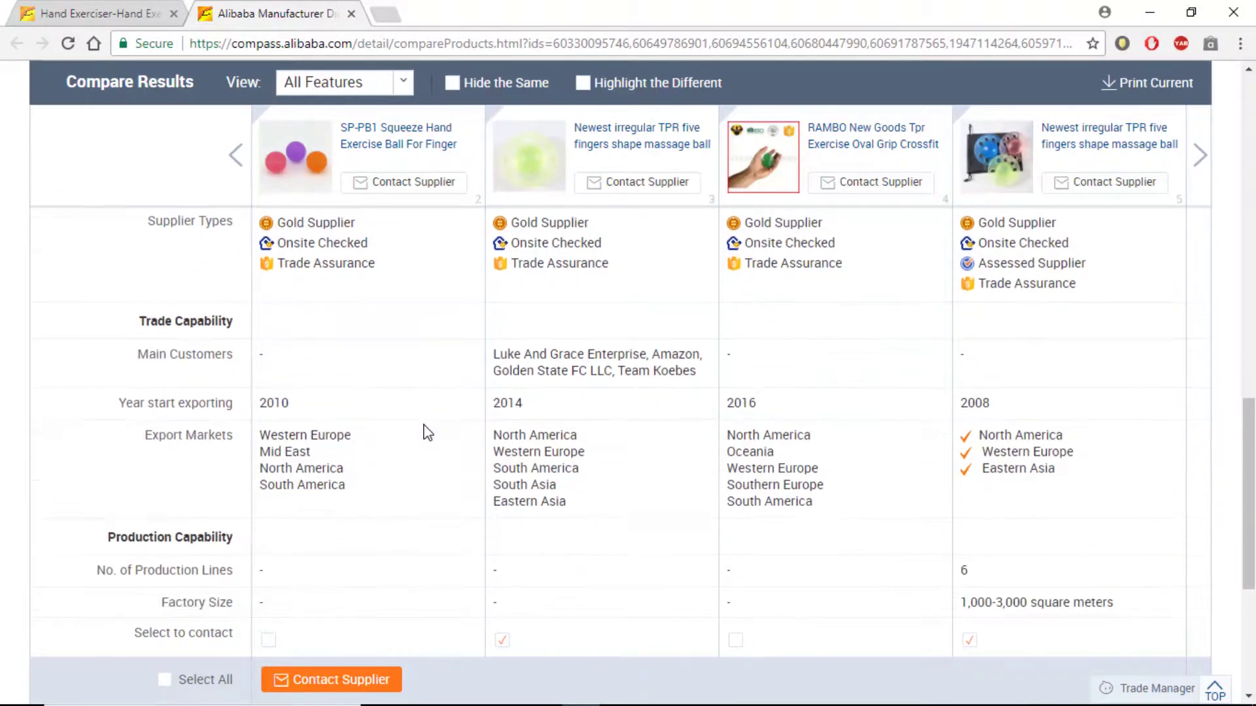
scroll(390, 440, down, 1)
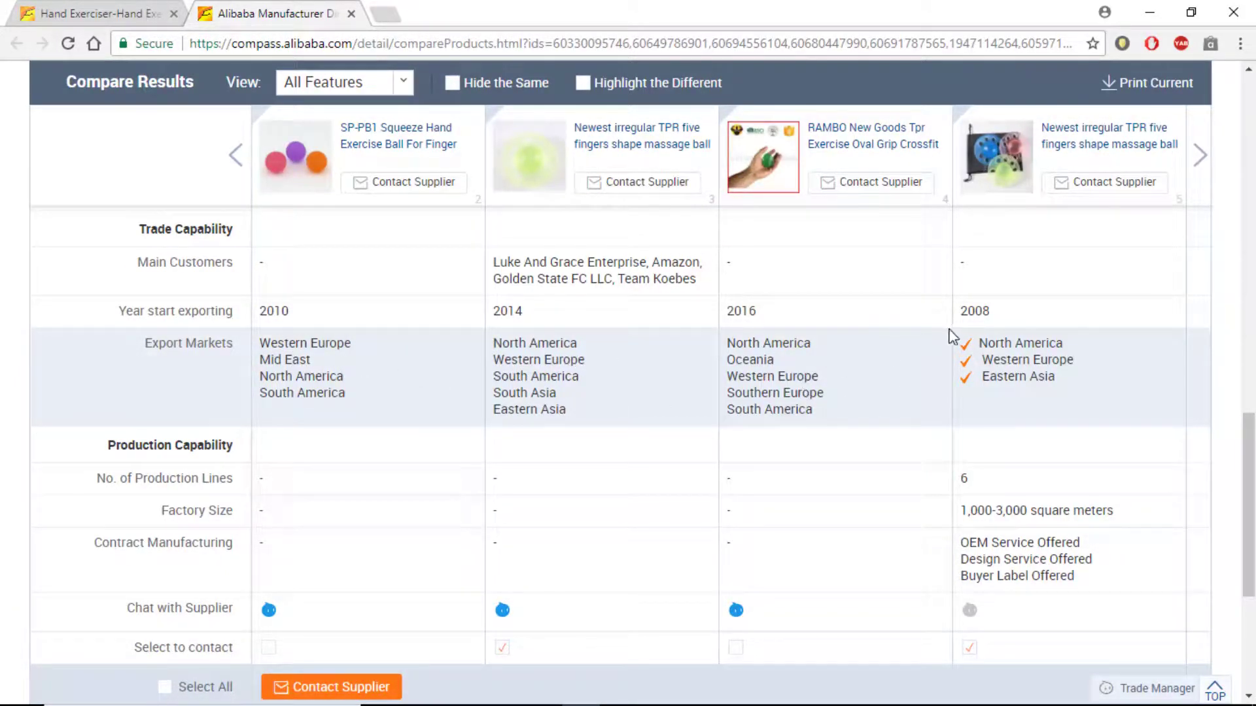
scroll(232, 451, down, 3)
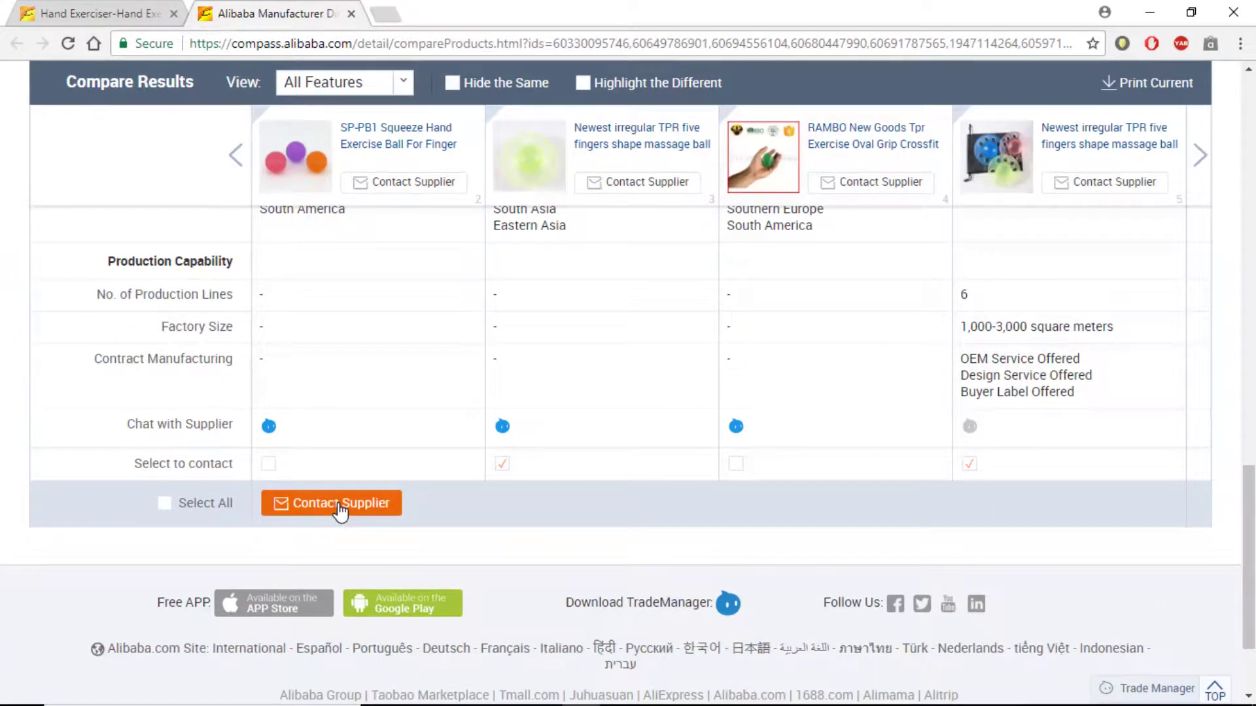
click(339, 508)
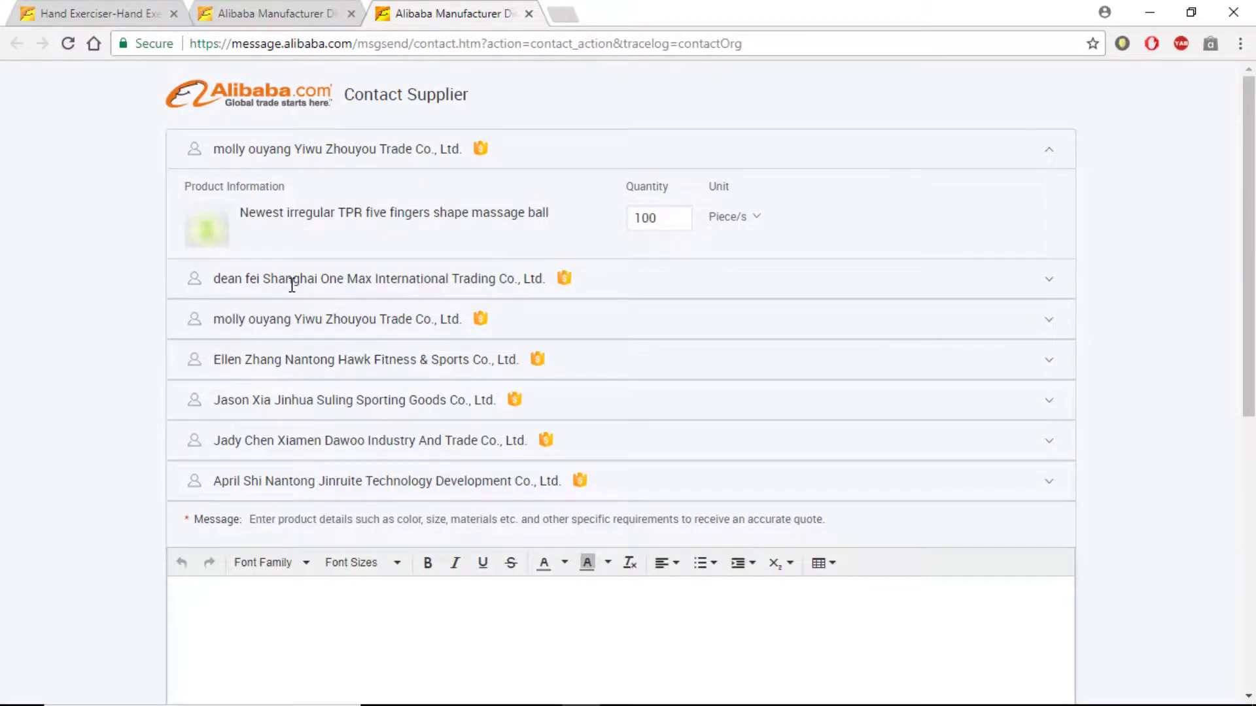
Step: Examine the recipient list, the message field and its remaining character allowance in the multi-supplier inquiry form
scroll(247, 278, down, 2)
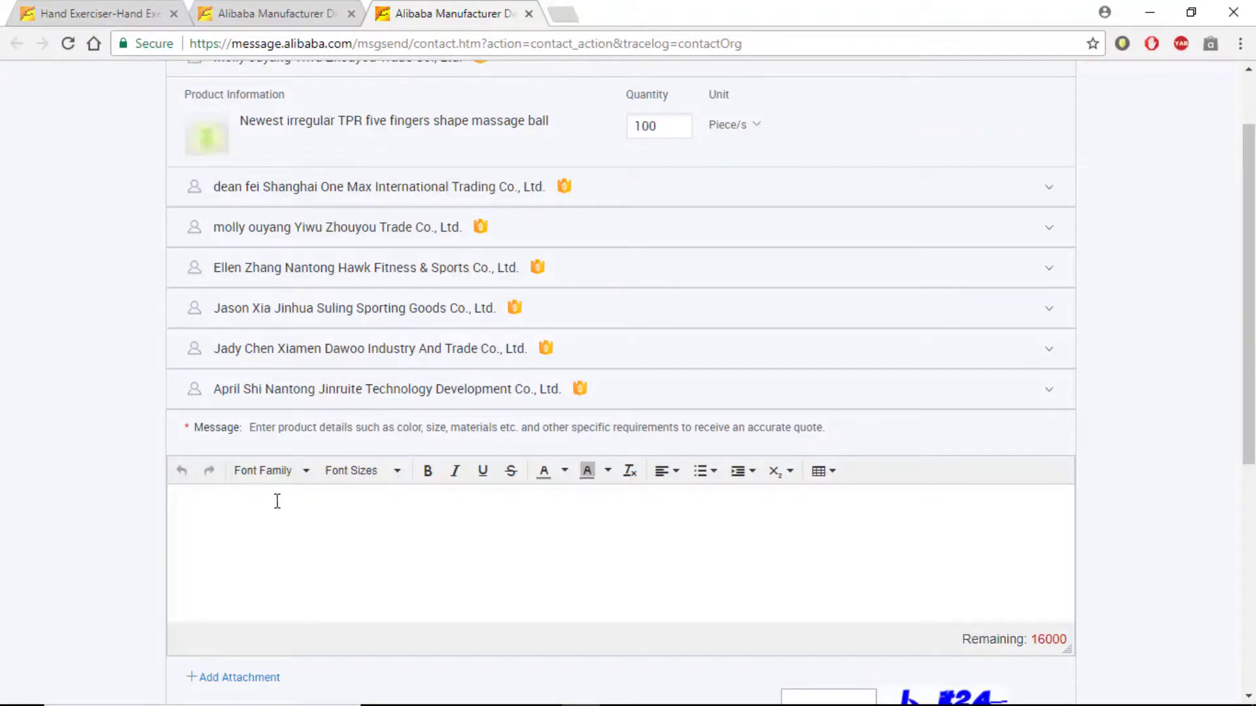
click(215, 517)
right_click(223, 505)
click(194, 511)
scroll(216, 505, down, 3)
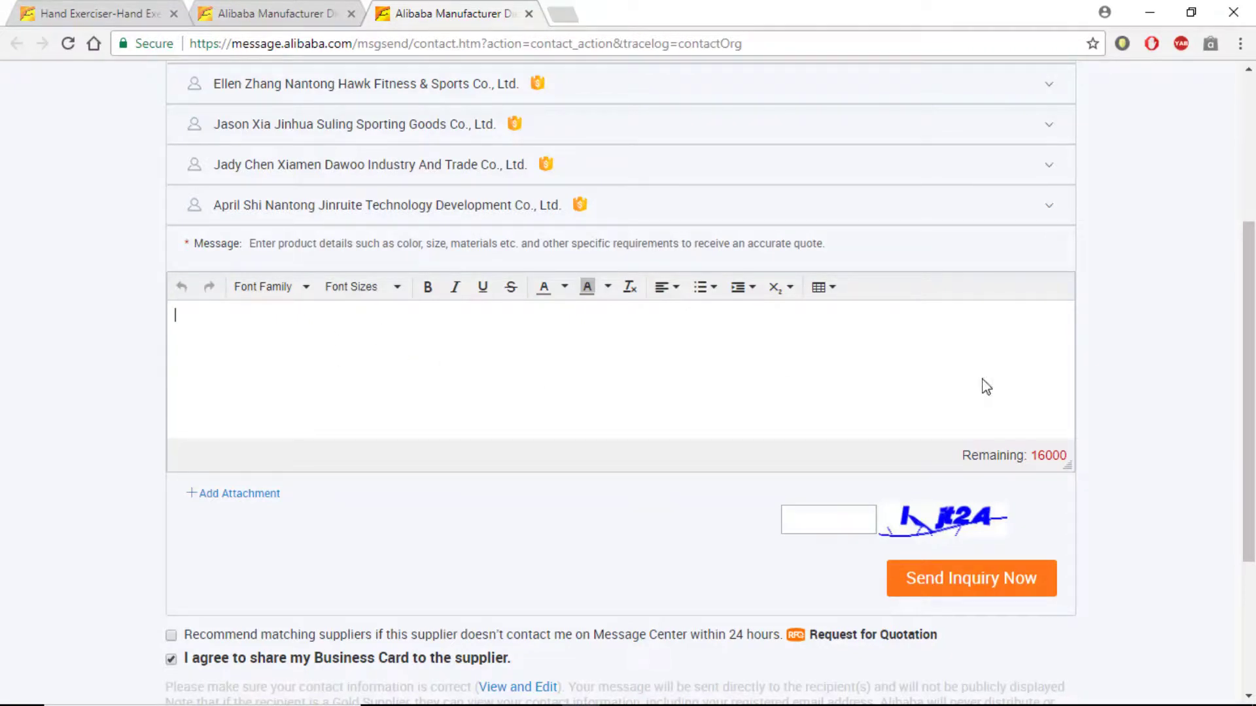
mouse_move(1063, 453)
mouse_down()
mouse_move(1034, 459)
mouse_move(1065, 454)
mouse_up()
click(1035, 458)
click(1063, 456)
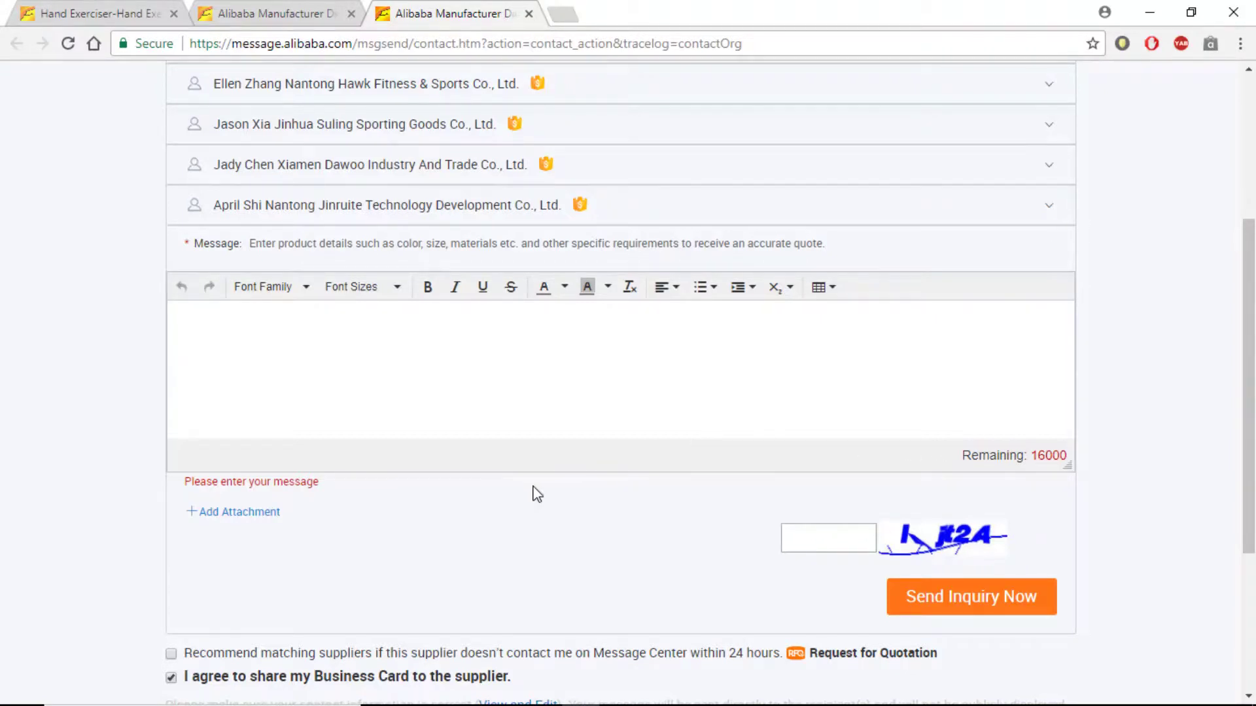
Step: Look over the inquiry form's attachment, verification, sending and business card sharing options, and recheck the recipients and product quantity
scroll(533, 493, down, 1)
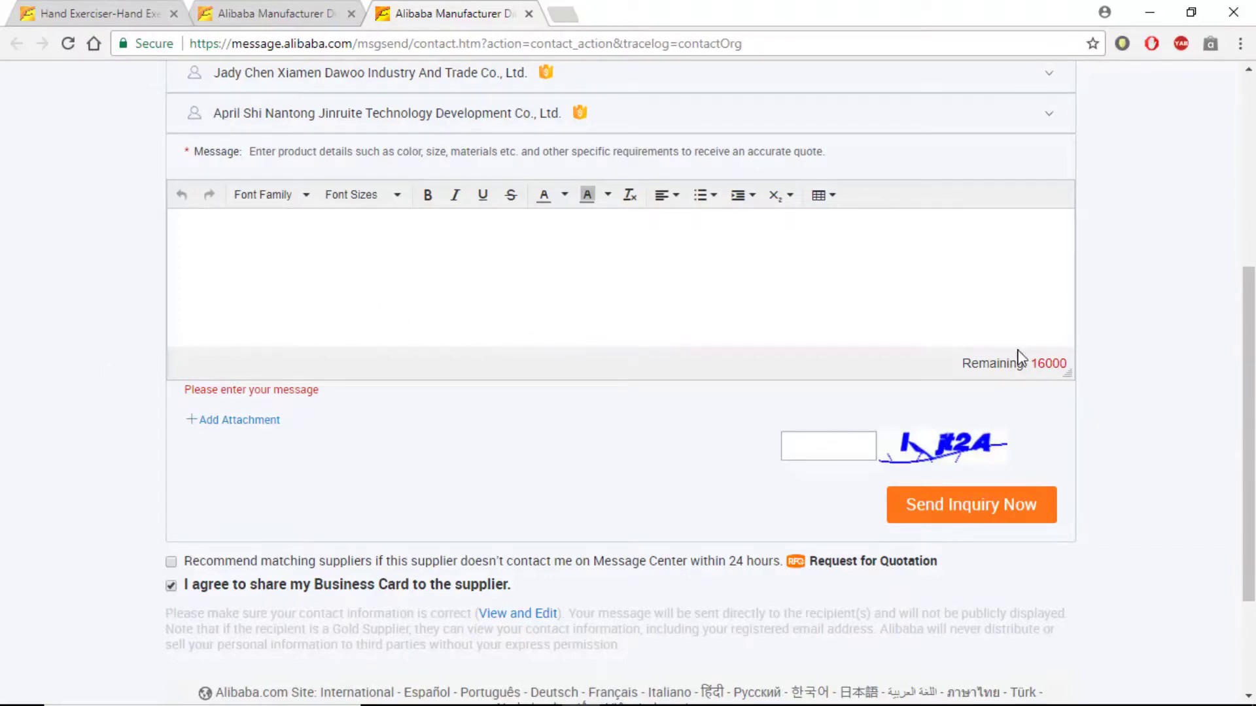
scroll(1094, 359, up, 6)
scroll(931, 315, down, 10)
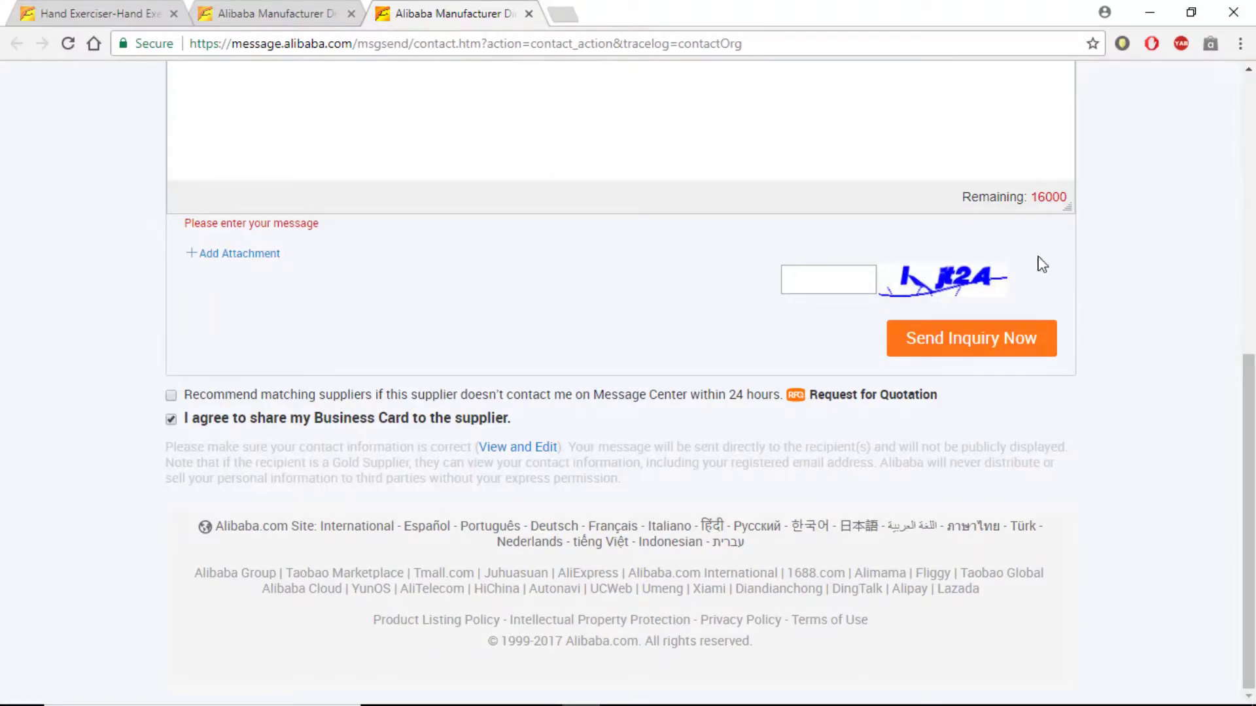
drag(1241, 448, 1241, 363)
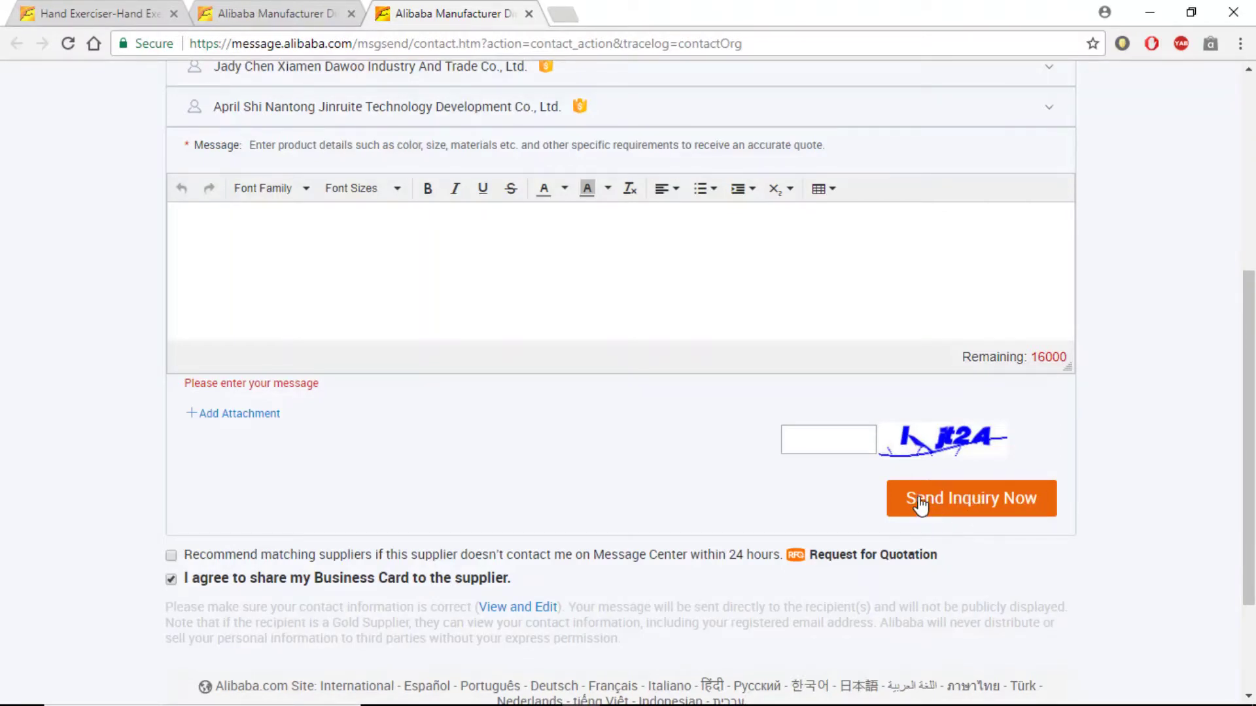
scroll(1220, 339, up, 6)
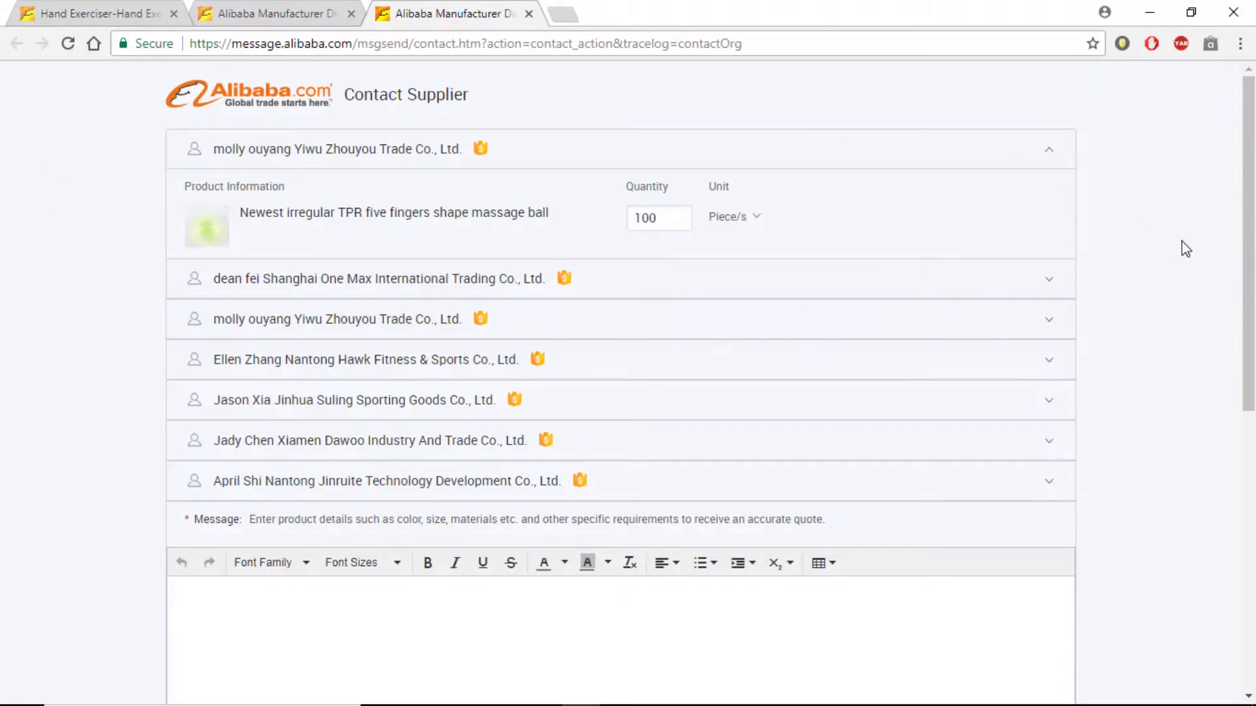
scroll(1150, 248, down, 5)
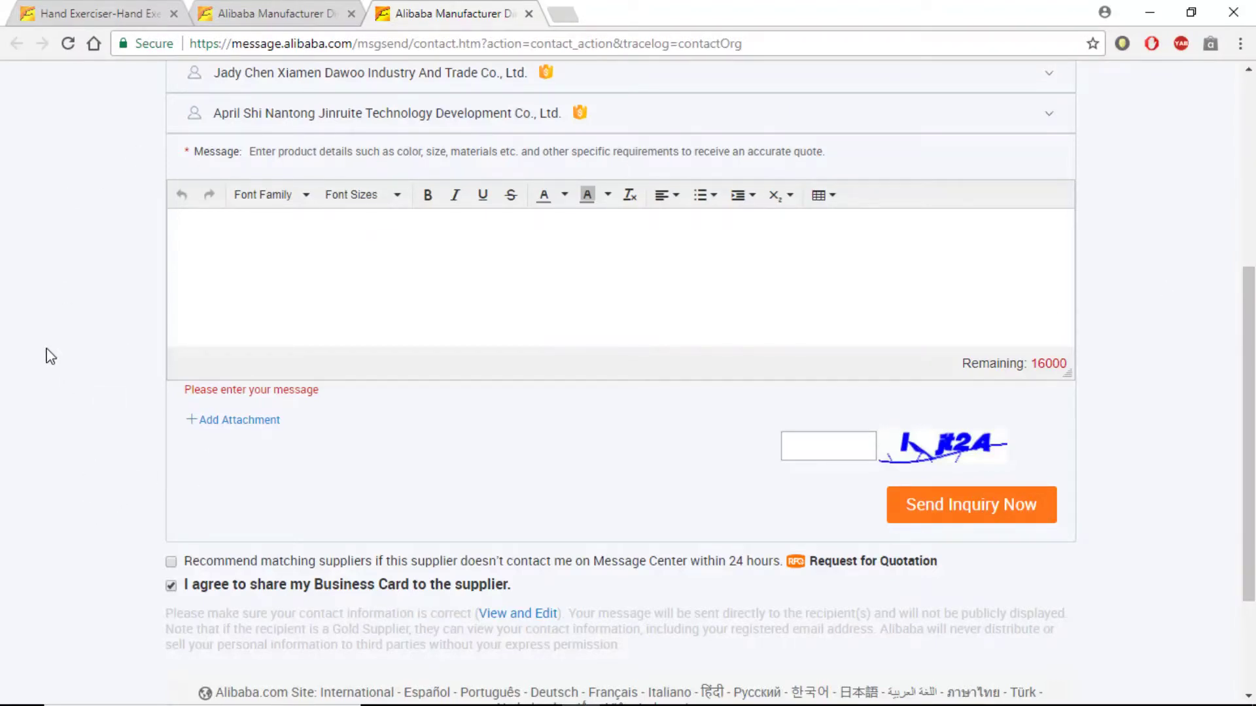
scroll(52, 345, up, 5)
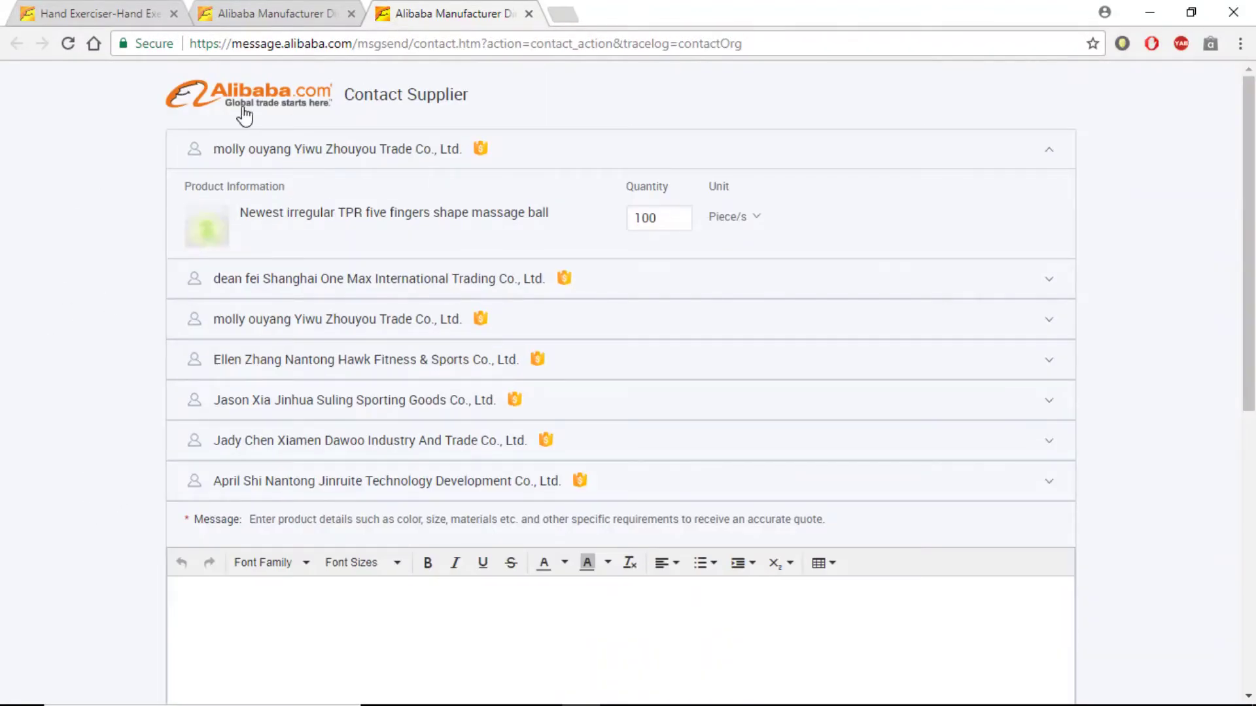
Step: Return to the hand exerciser search results and open the company profile of the SP-PB1 squeeze ball's supplier
click(90, 13)
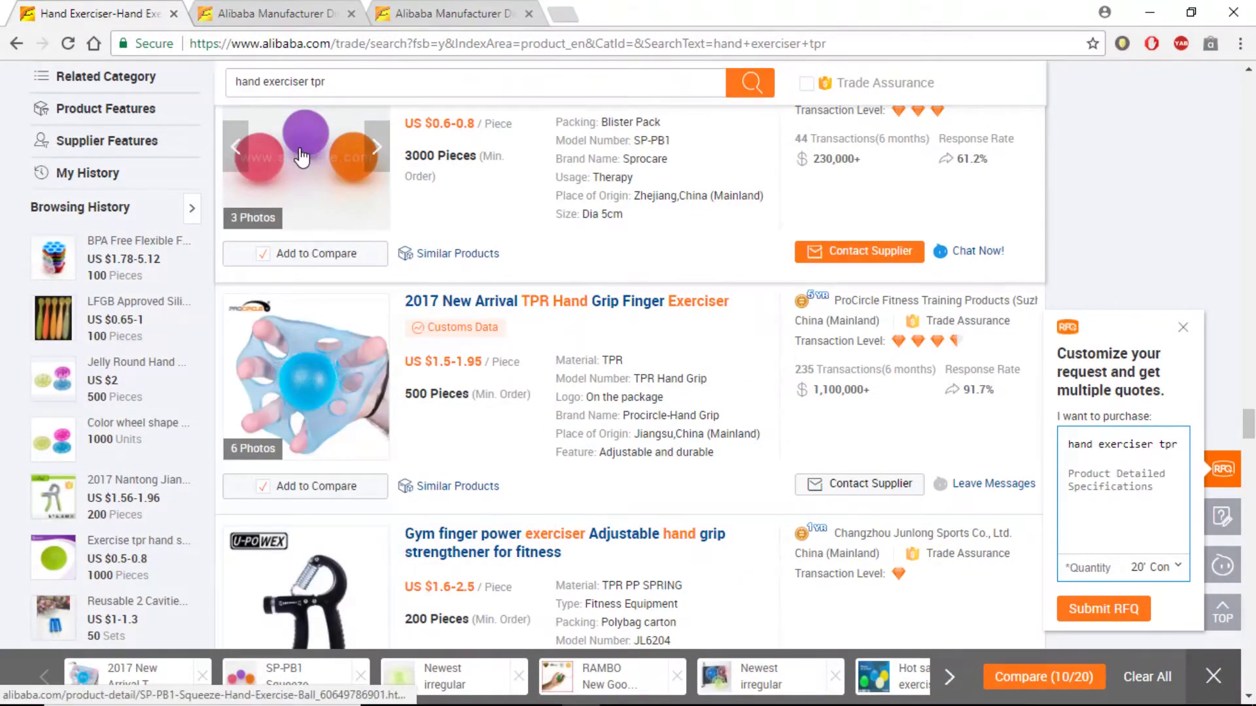
click(319, 174)
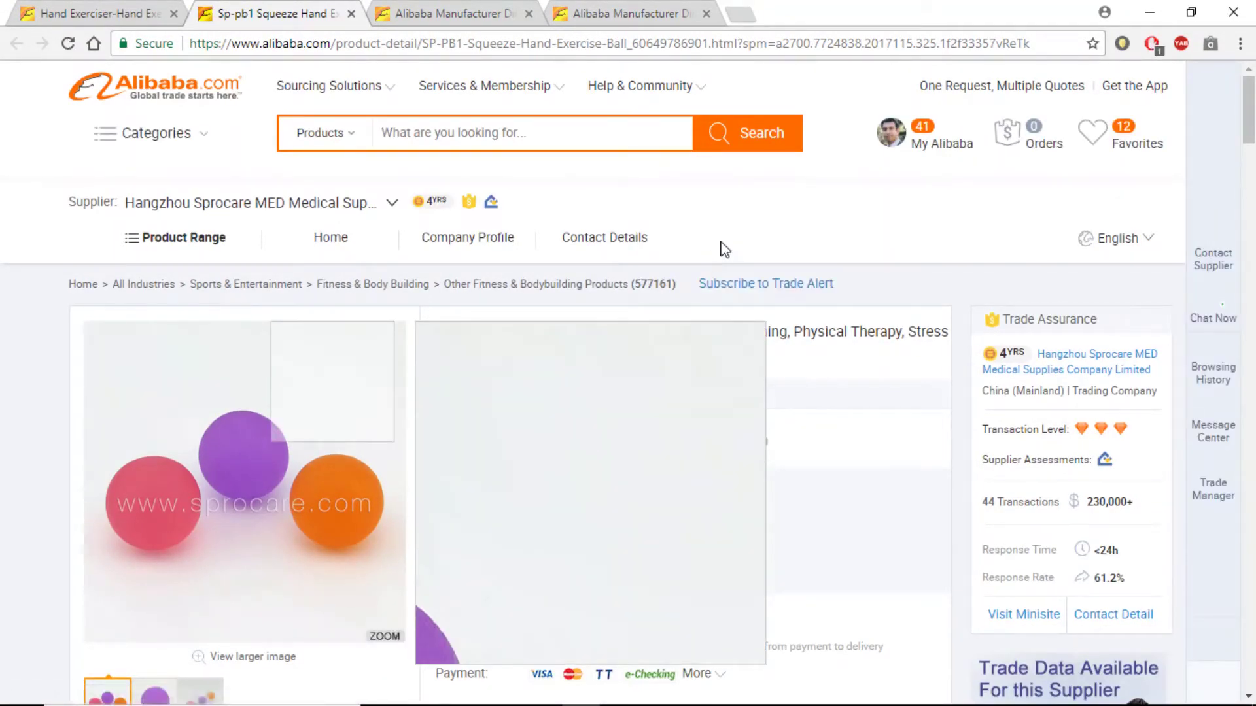
mouse_move(463, 248)
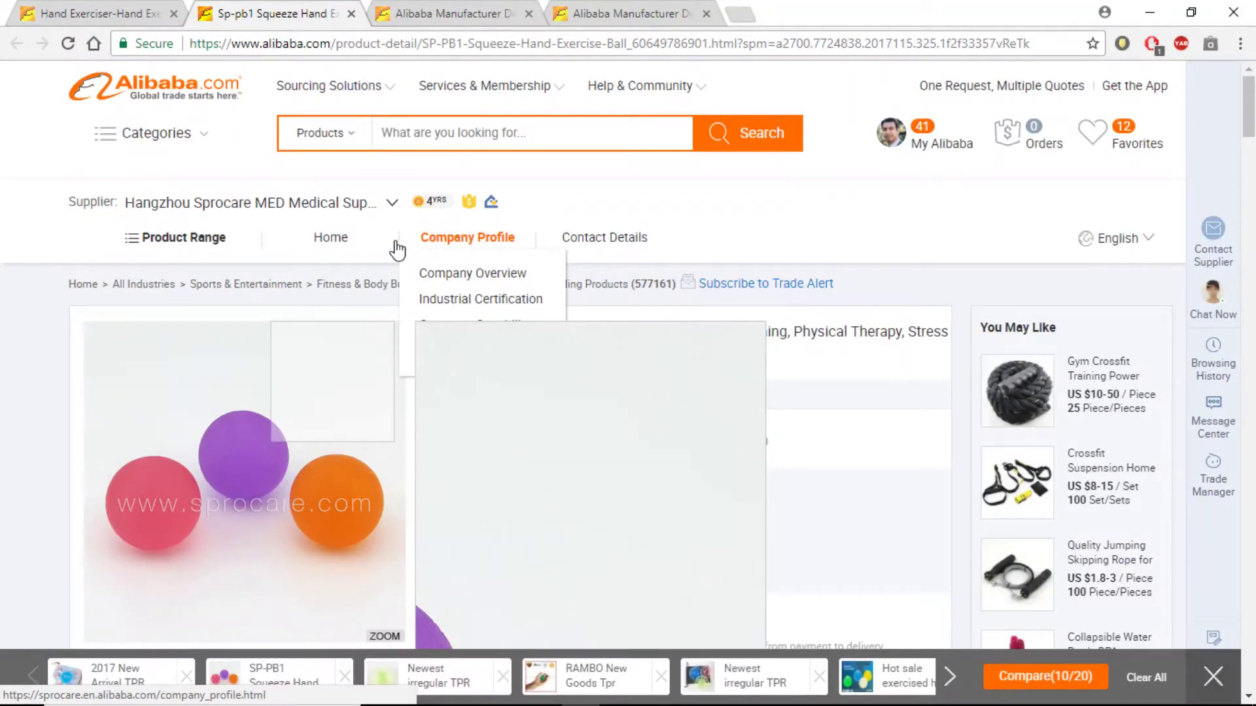
click(451, 244)
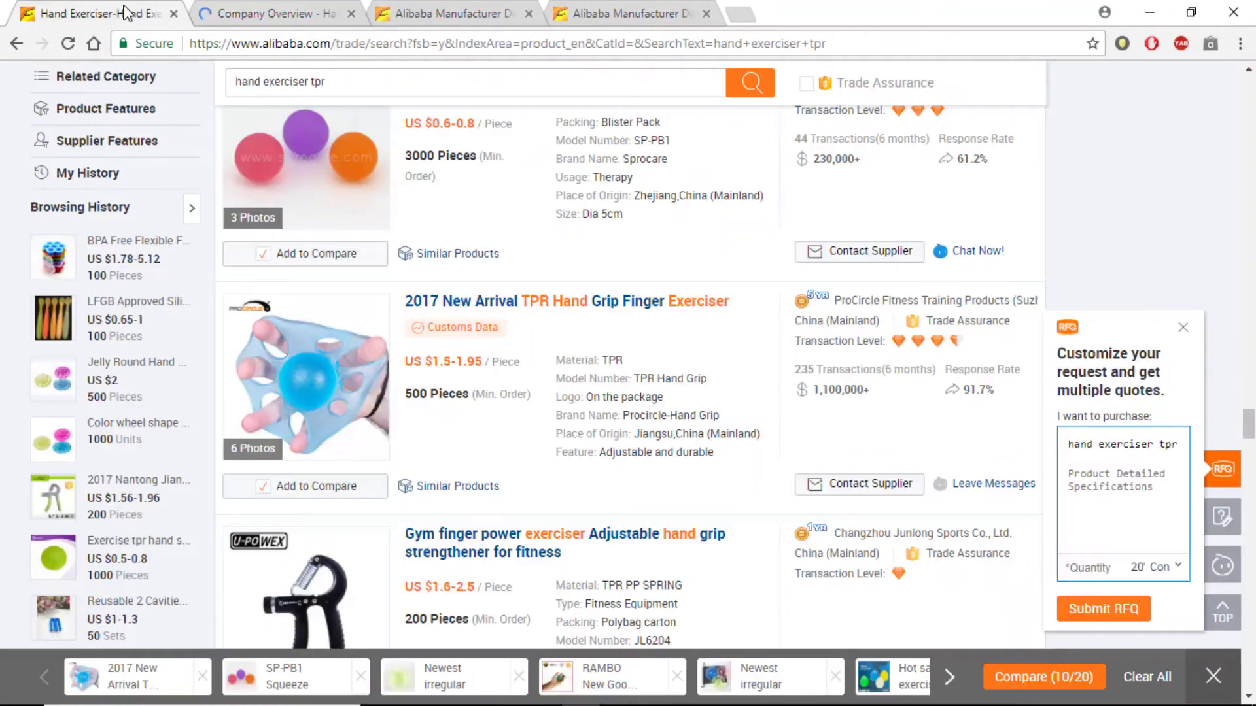
Step: From the search results, open the Round Jelly hand grip ball listing, its supplier's company profile and the supplier's contact form
click(112, 14)
scroll(603, 346, up, 7)
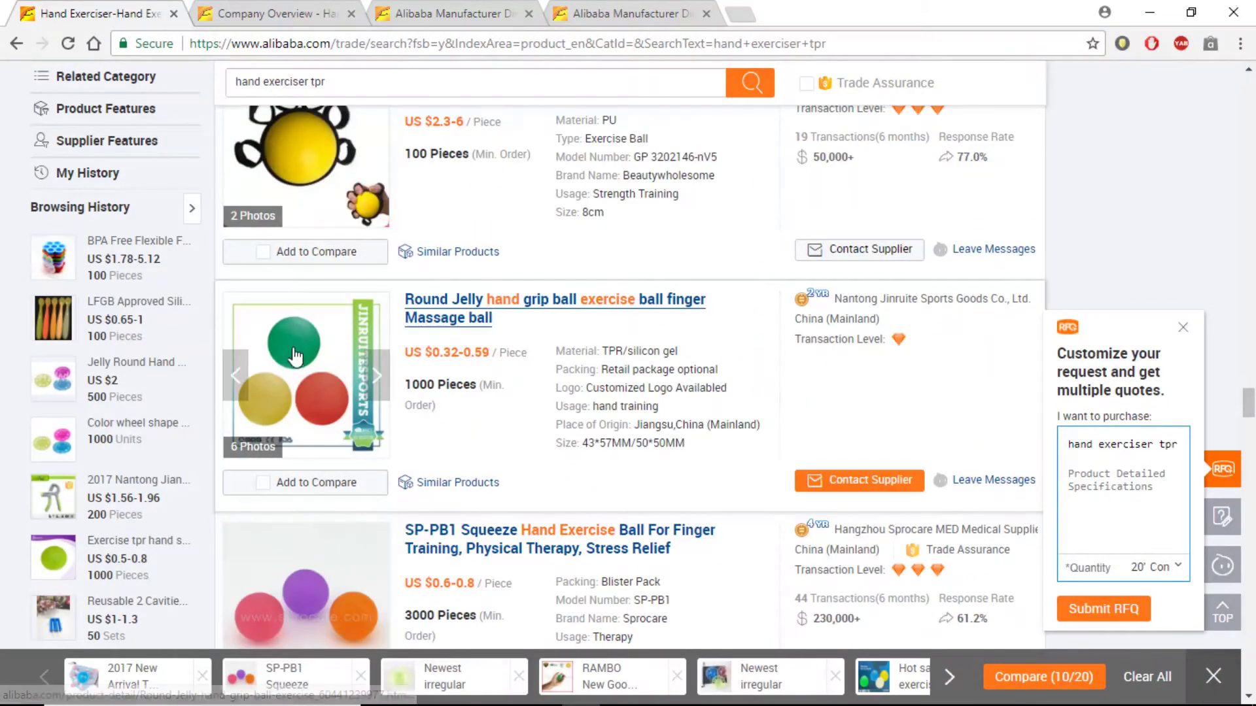
click(300, 347)
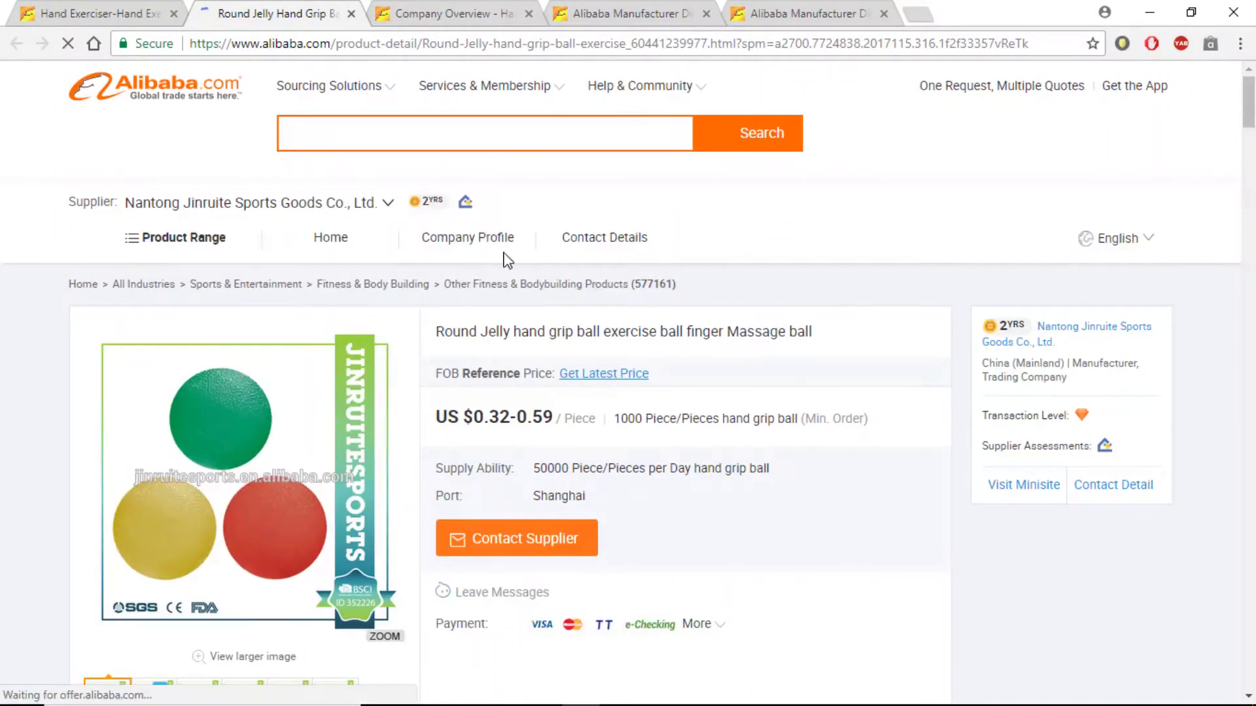
click(457, 240)
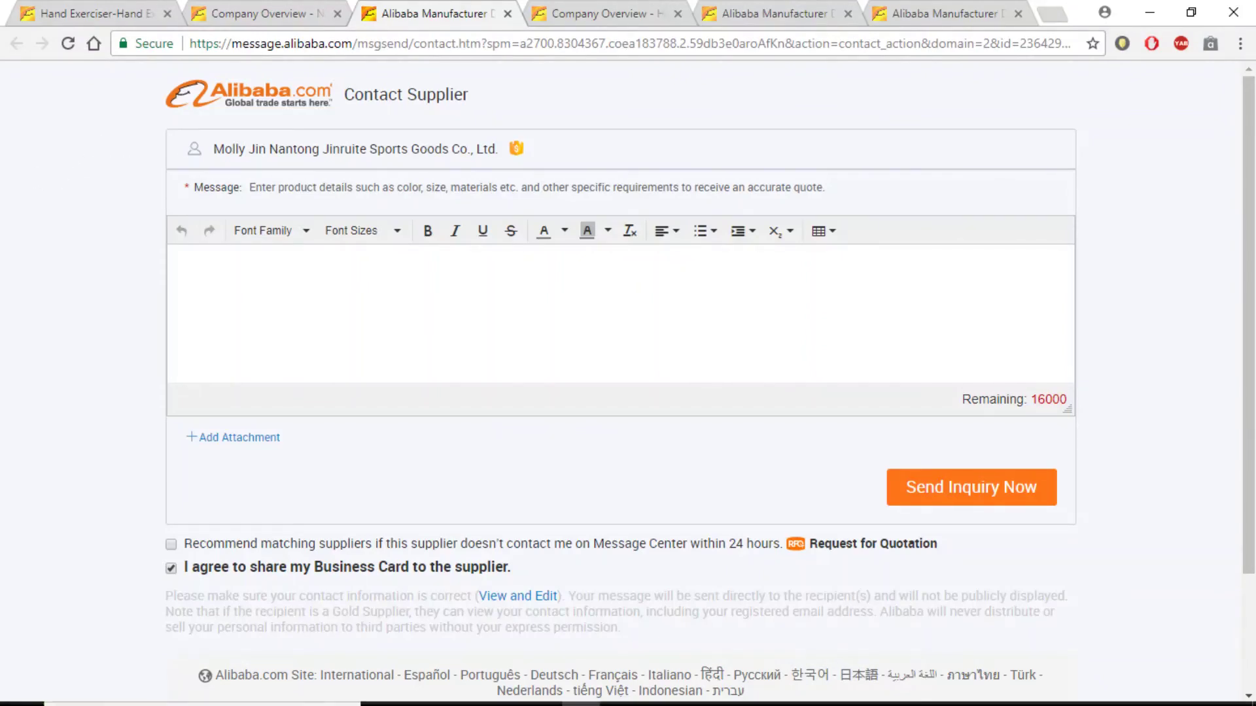
mouse_move(589, 704)
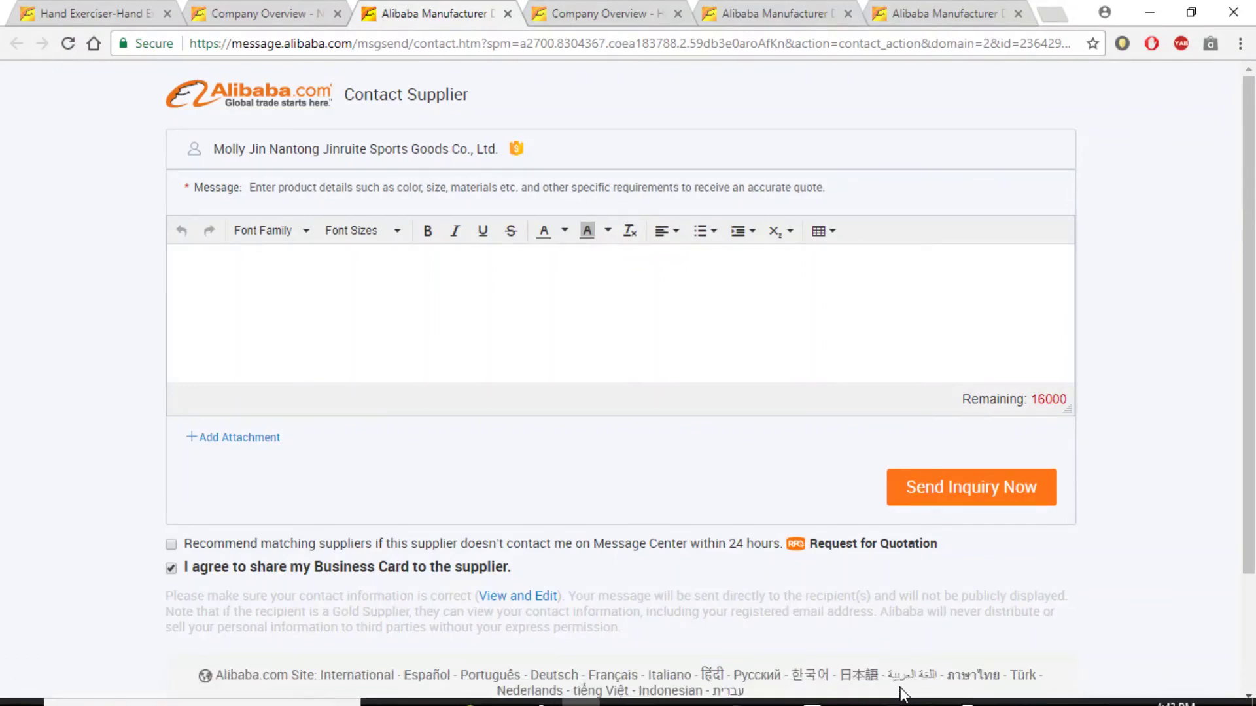
click(729, 690)
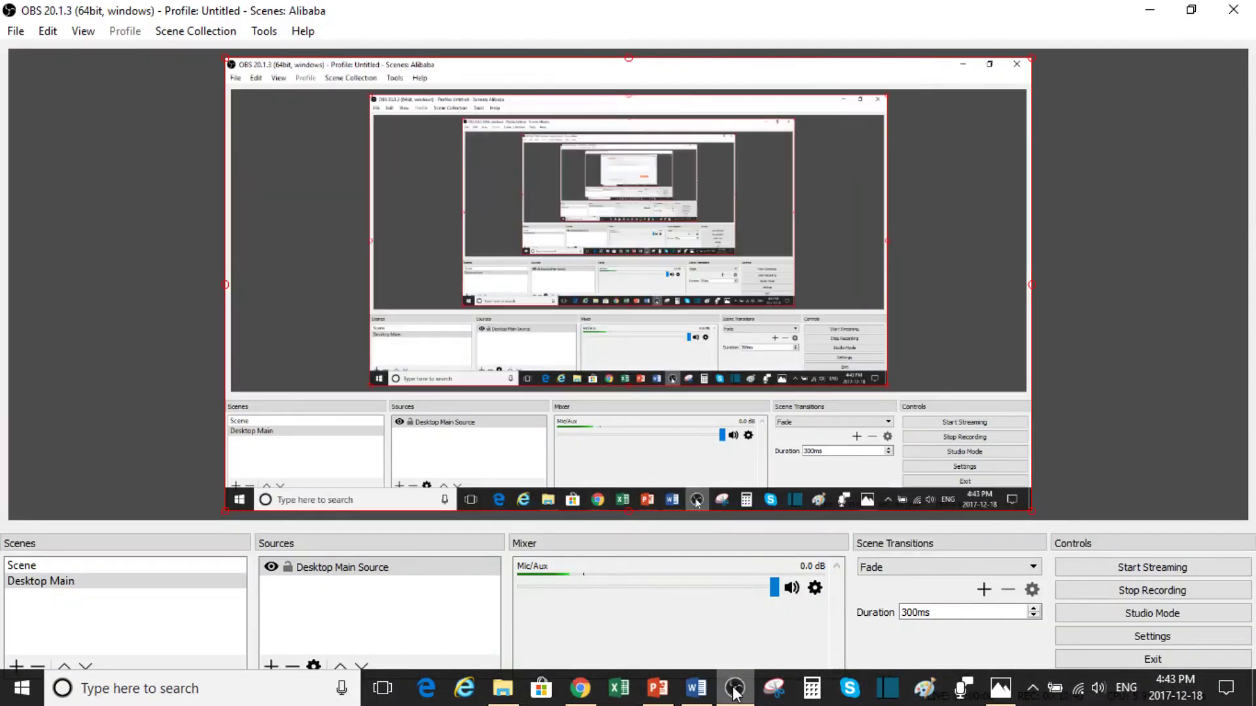